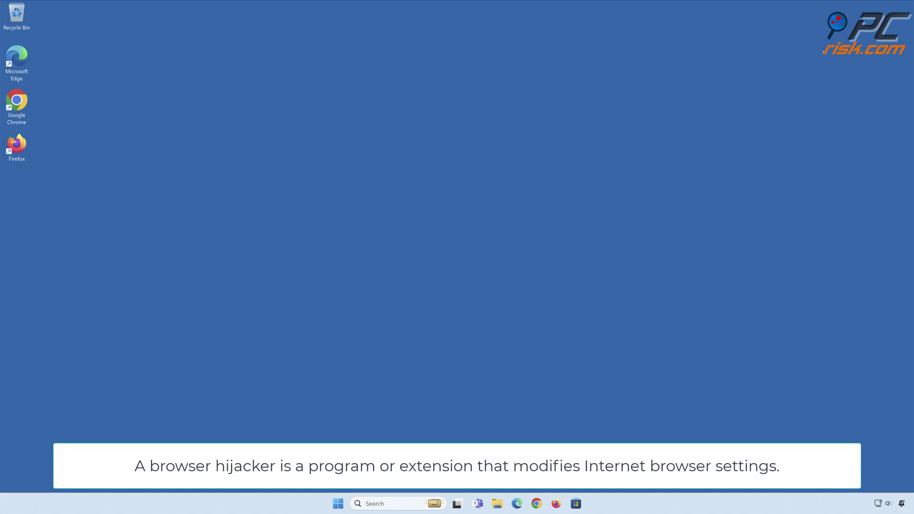
Step: Launch Google Chrome from the Windows taskbar
click(537, 504)
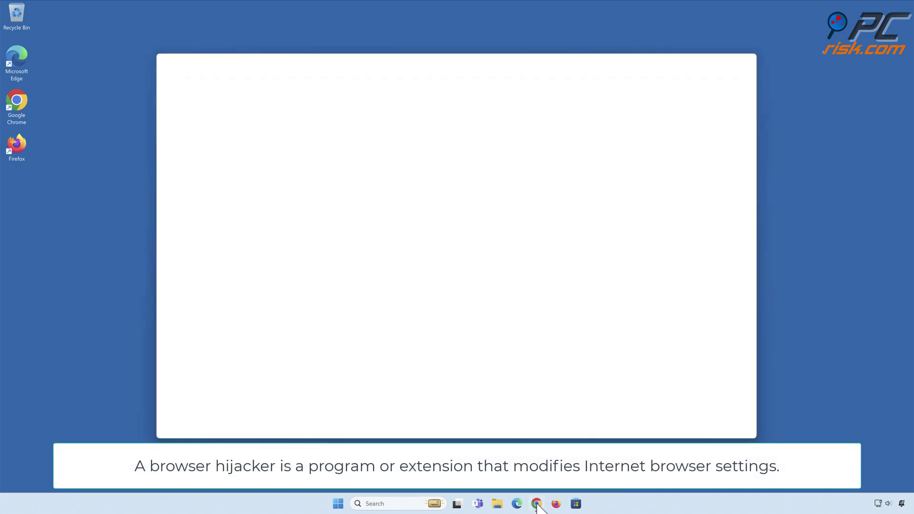
Step: Search for 'testing search engine' from the search-globe.com start page, landing on google.com results
click(499, 205)
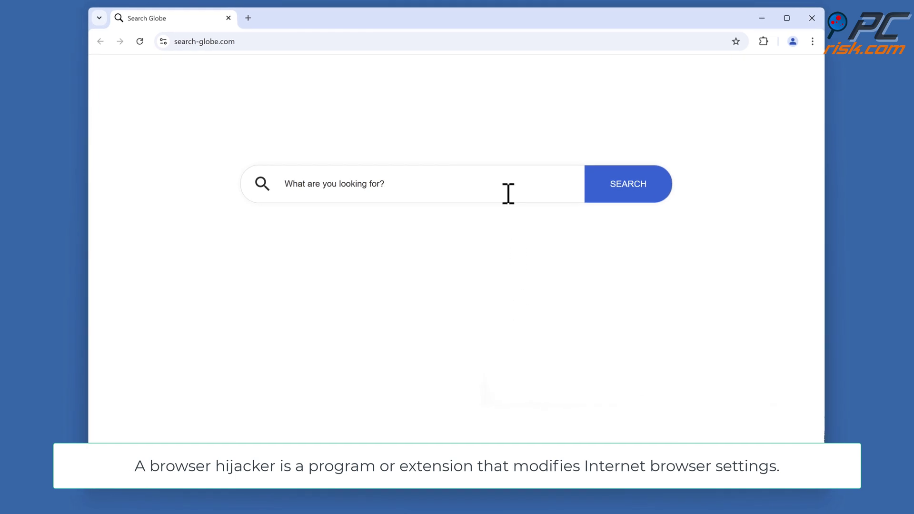
text(testing search engine)
key(Return)
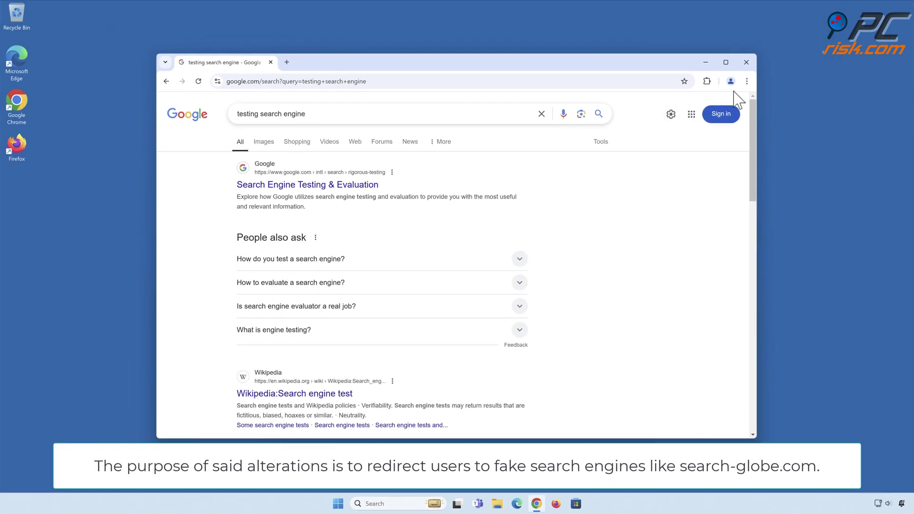
click(747, 81)
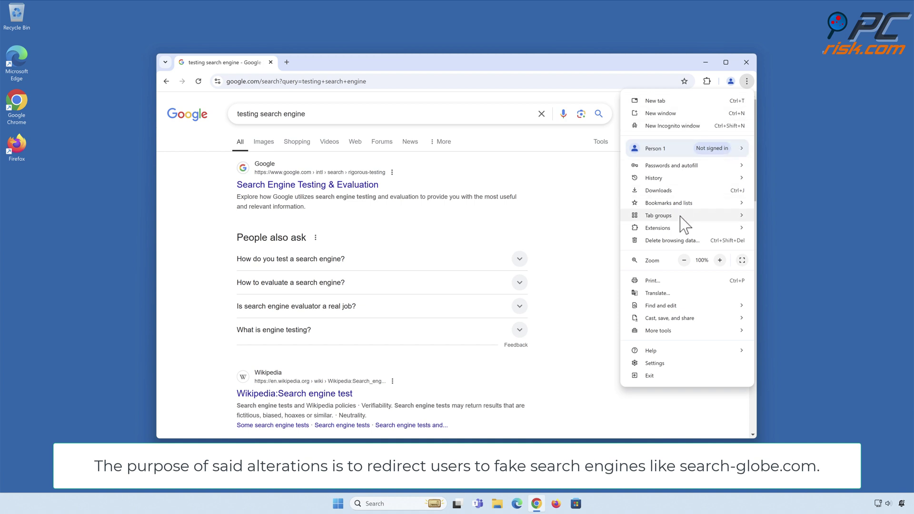
Step: Open Chrome's Extensions page, showing AdBlocker Professional flagged as untrusted
mouse_move(665, 230)
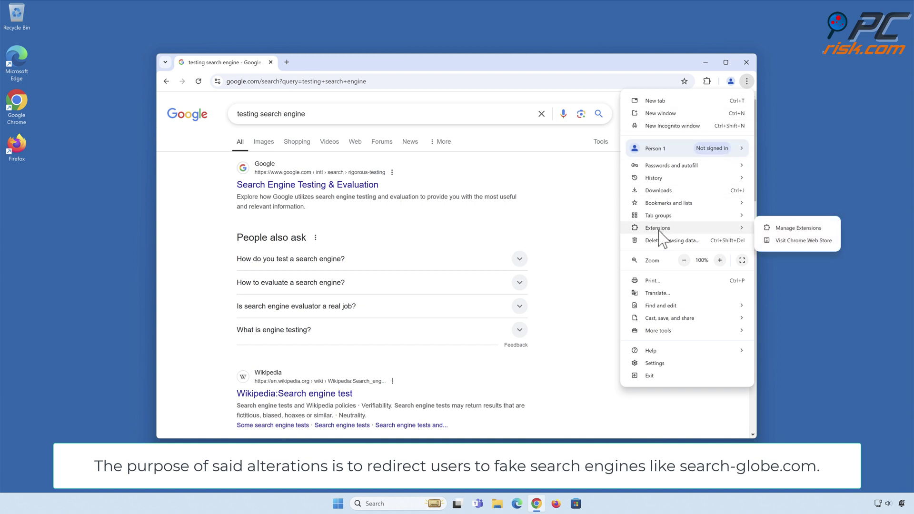
click(800, 230)
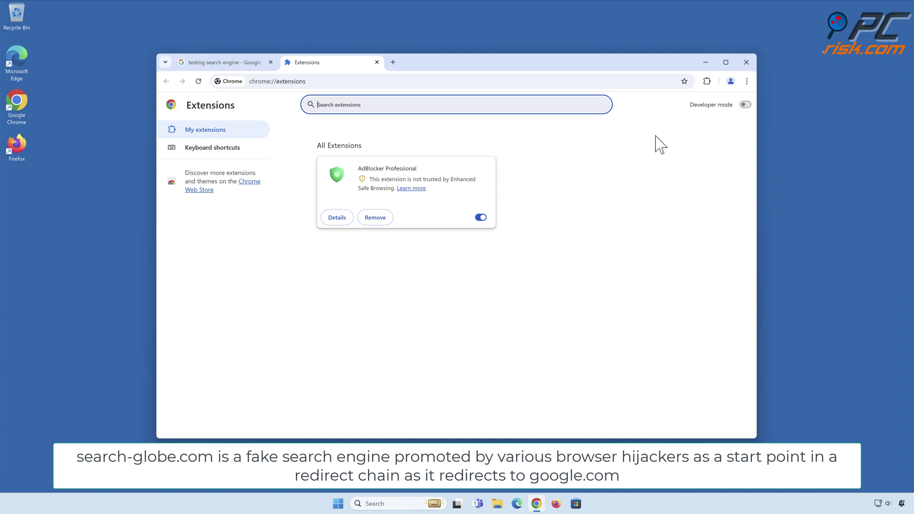
click(746, 82)
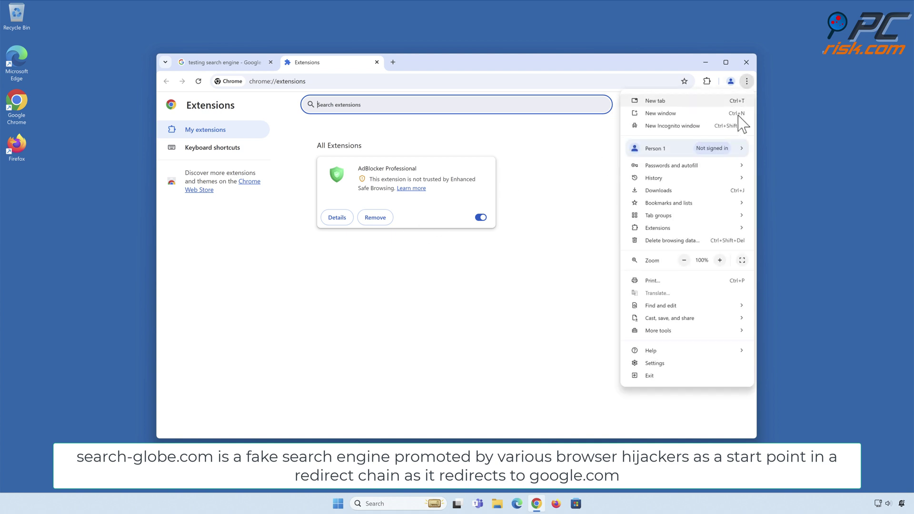
Step: Reveal AdBlocker Professional (search-globe.com) as Chrome's default search engine, then open a new tab
click(654, 364)
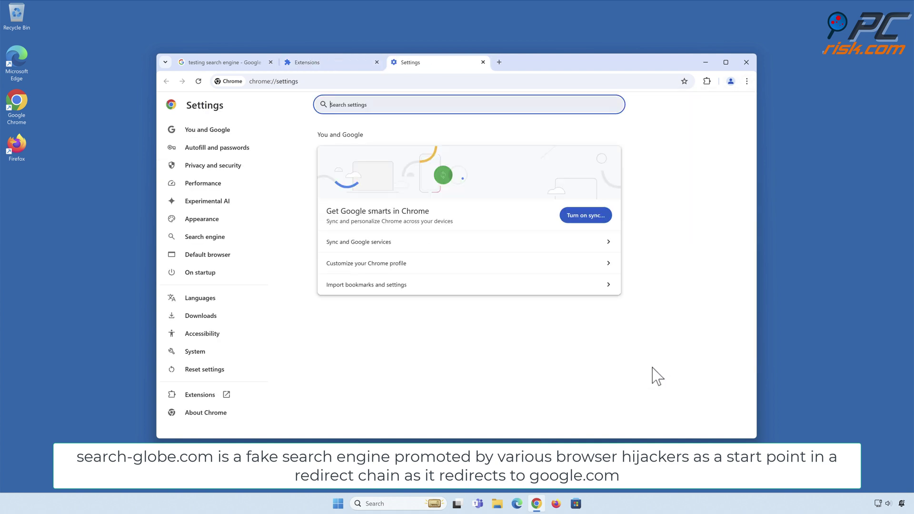
click(206, 240)
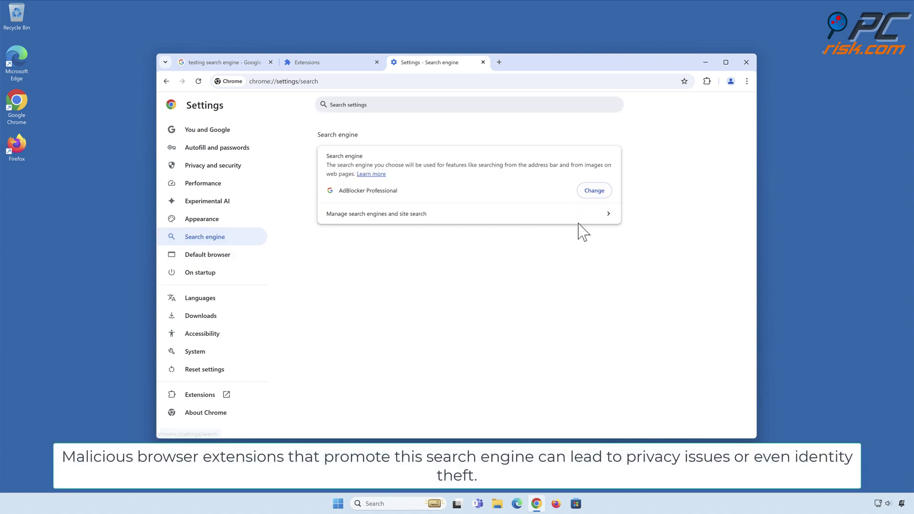
click(598, 220)
scroll(598, 223, down, 5)
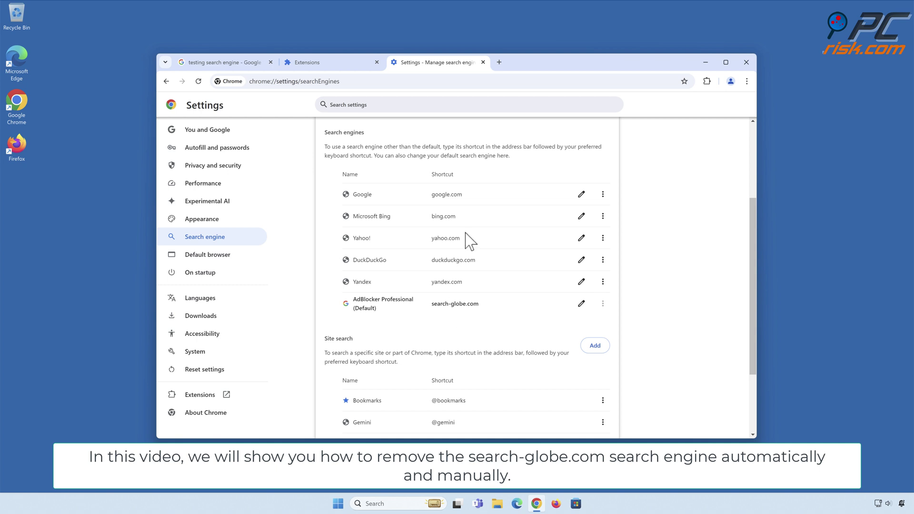
click(499, 63)
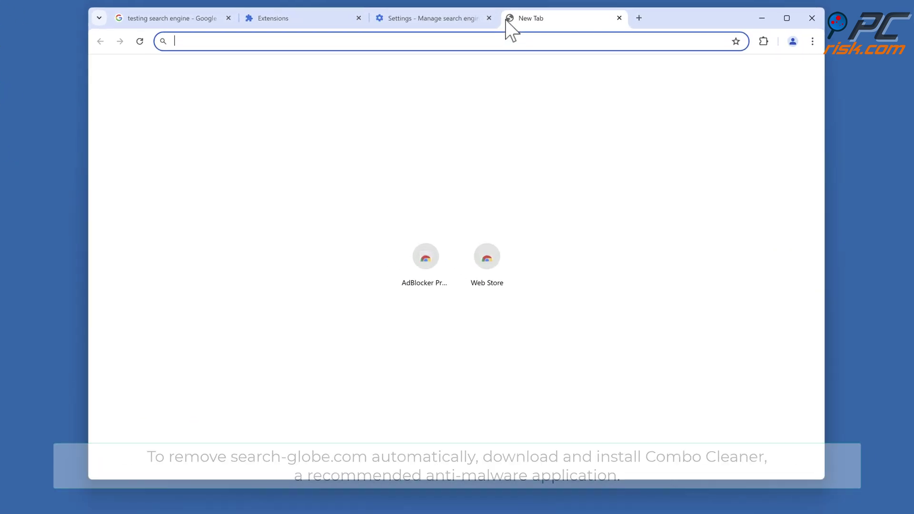
text(www.combocleaner.com)
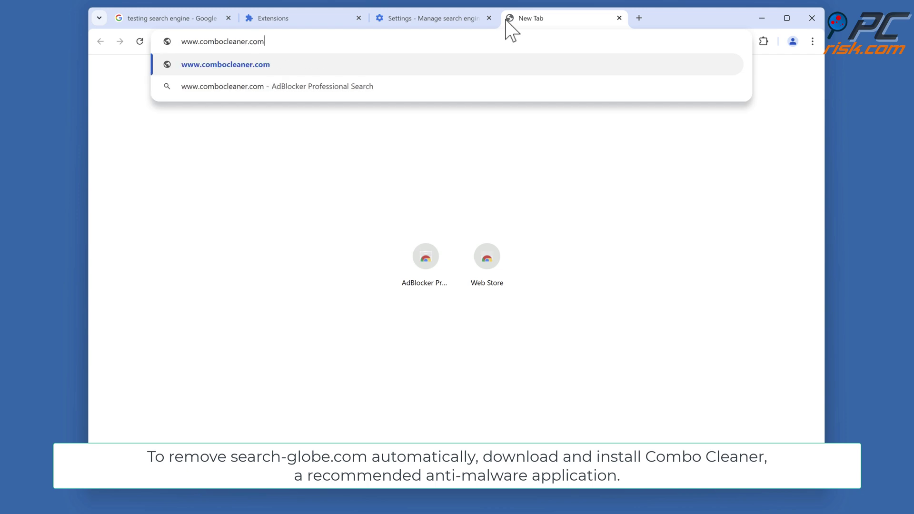
key(Return)
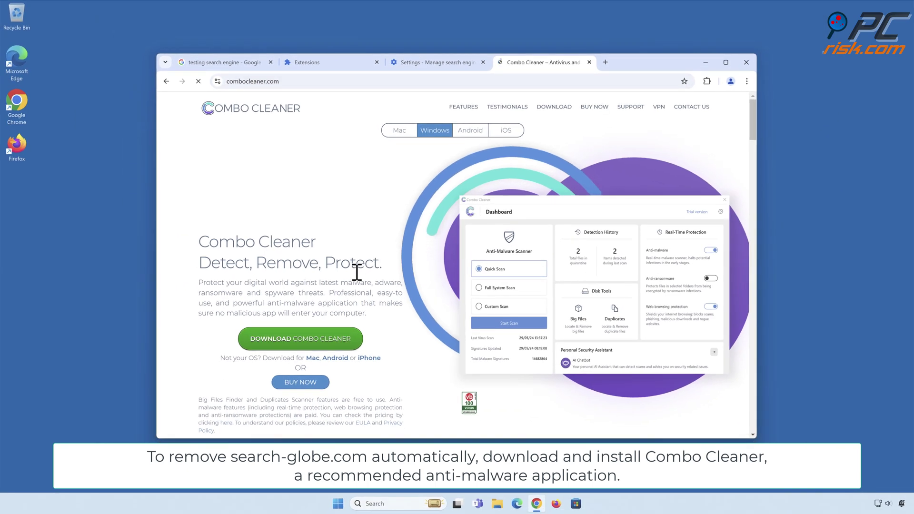
click(303, 345)
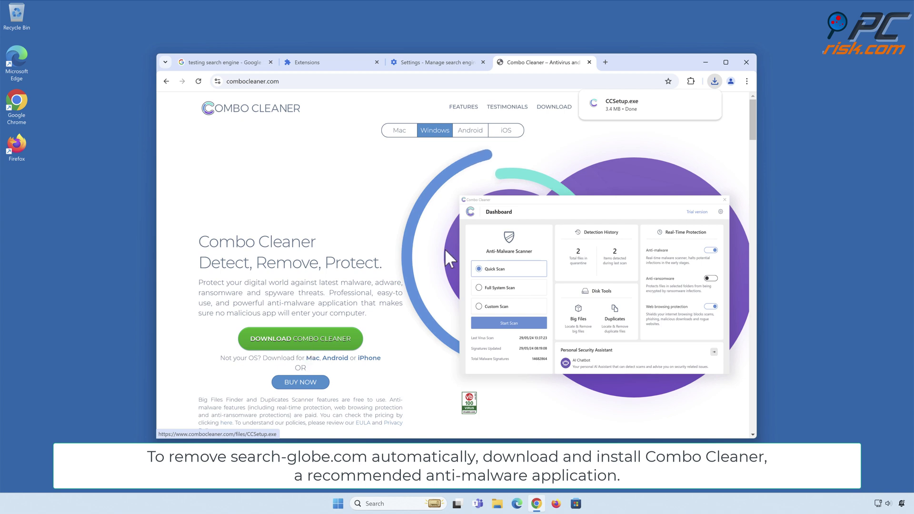
click(617, 109)
click(746, 62)
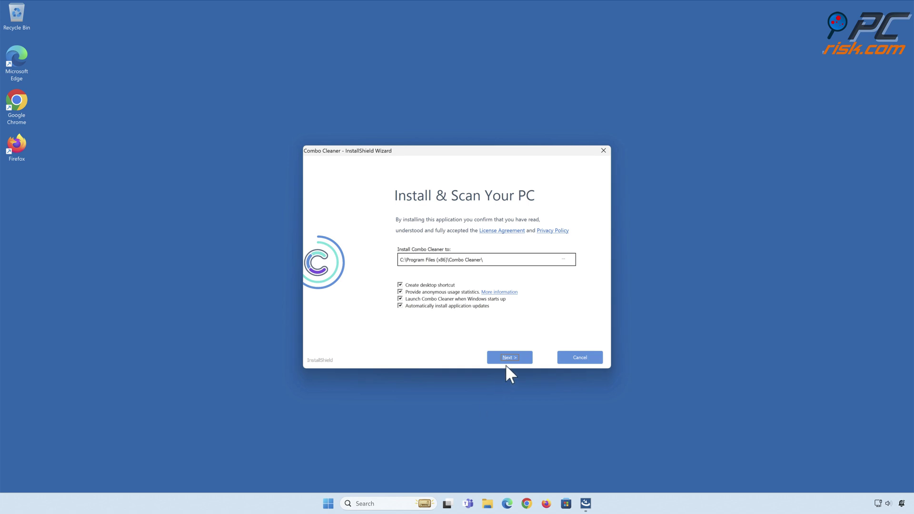
Step: Install Combo Cleaner to the default folder and launch its initial computer scan
click(509, 361)
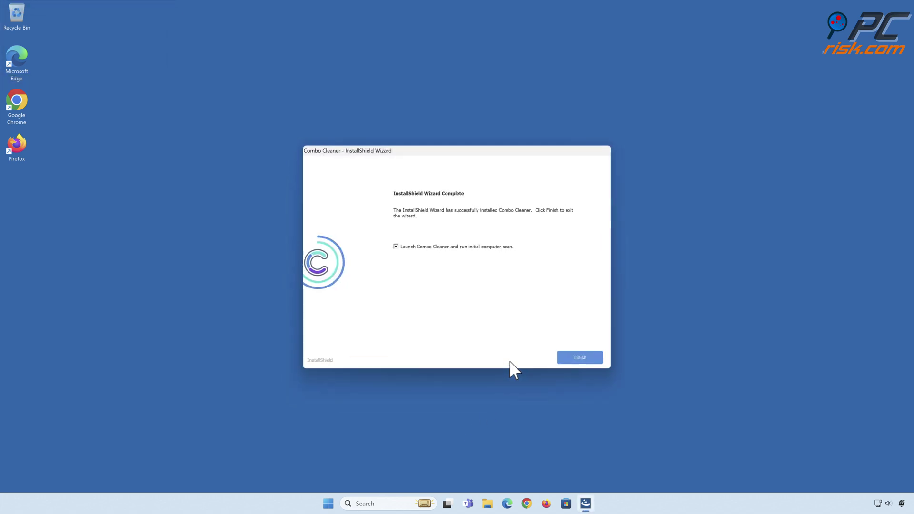
click(581, 359)
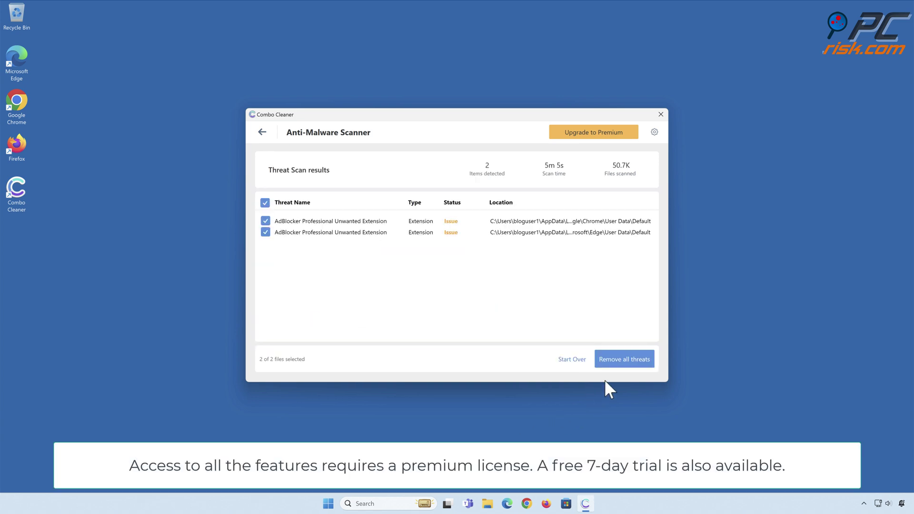
Step: Activate Combo Cleaner's premium licence when removing the threats
click(625, 363)
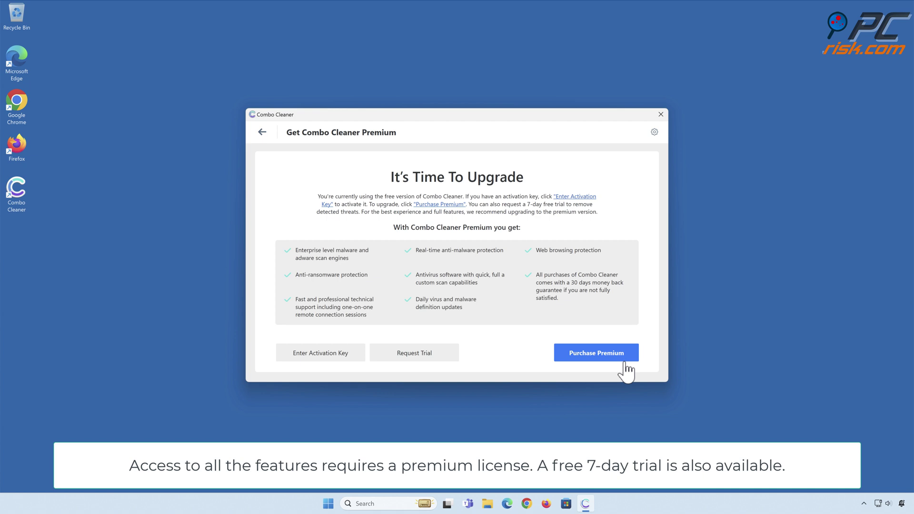
click(319, 355)
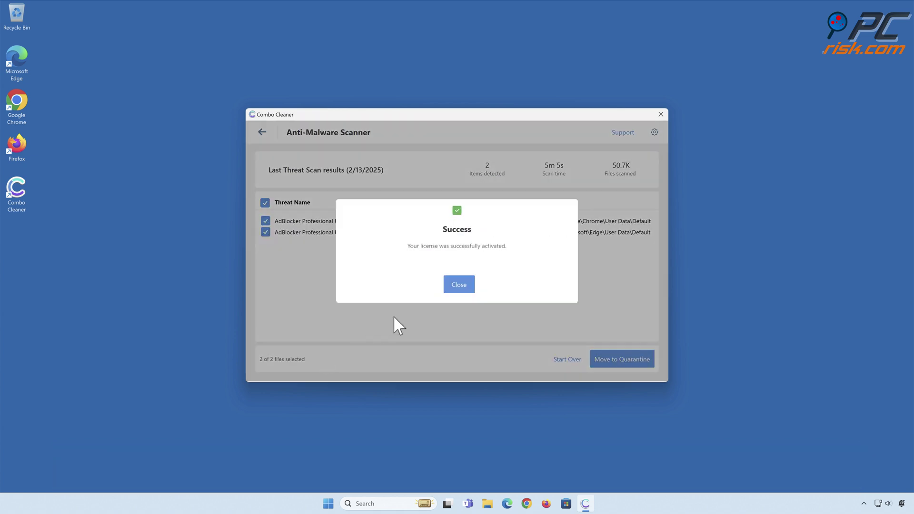
click(460, 287)
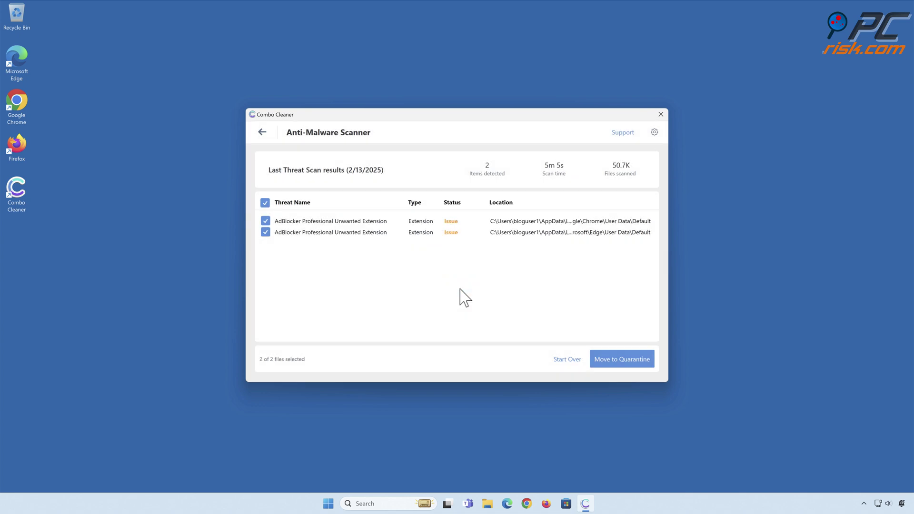
Step: Quarantine both AdBlocker Professional extensions and close the Combo Cleaner window
click(621, 369)
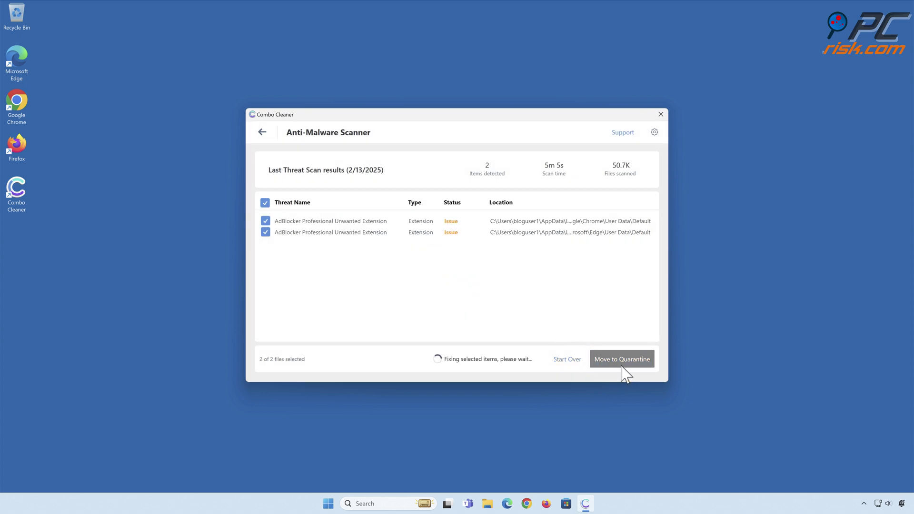
click(523, 288)
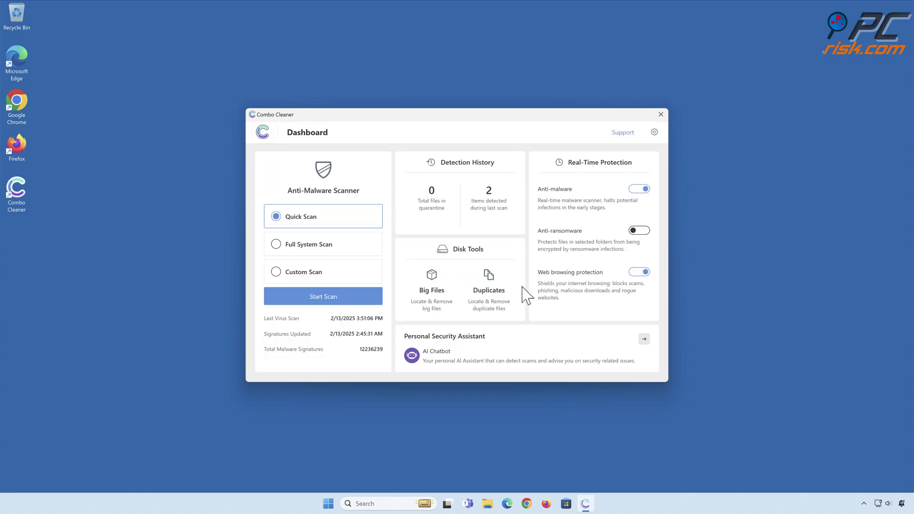
click(660, 115)
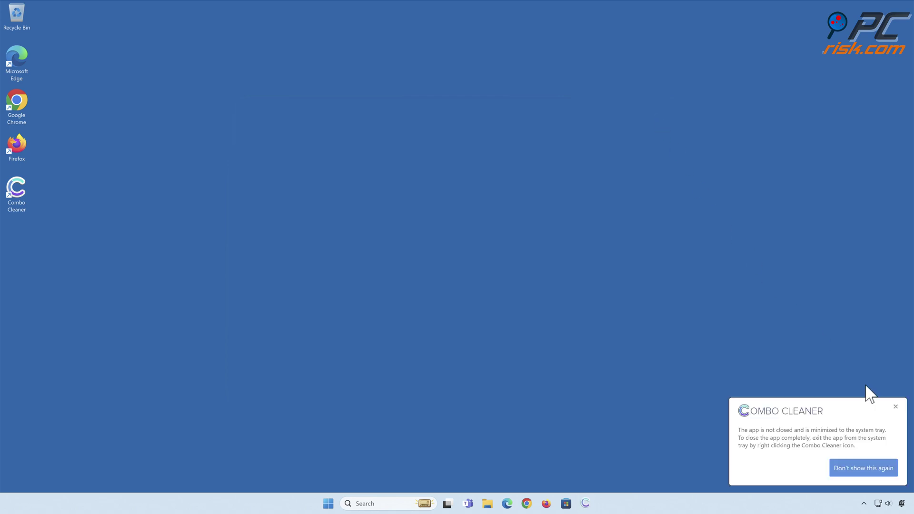
Step: Dismiss the Combo Cleaner system-tray notification
click(893, 414)
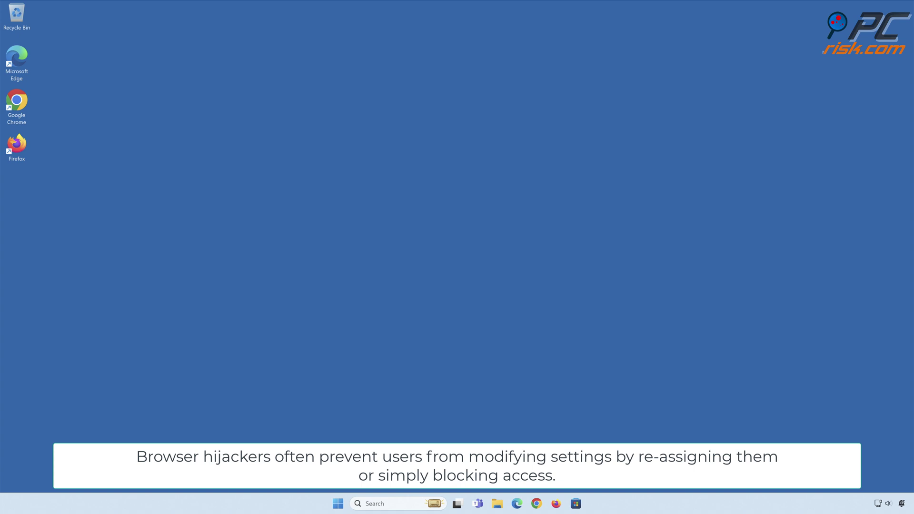
Step: Relaunch Chrome and remove the AdBlocker Professional extension from the Extensions page
click(537, 504)
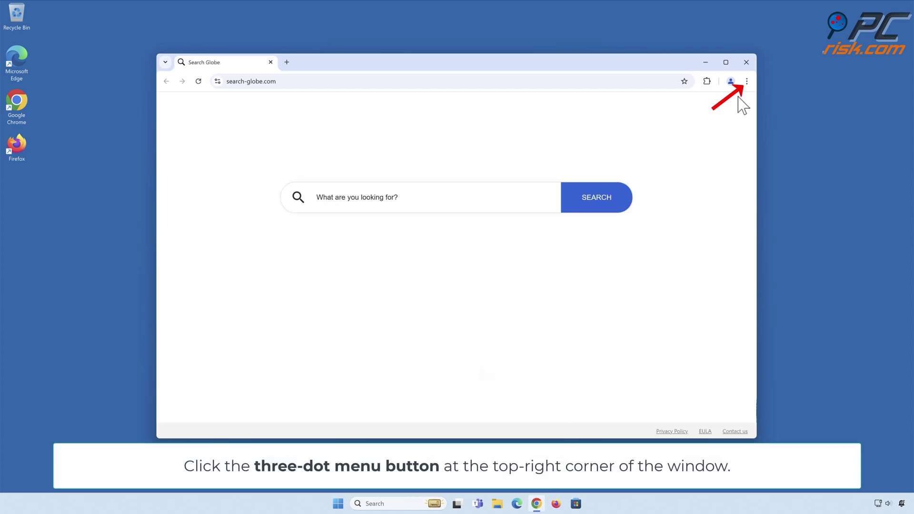
click(747, 82)
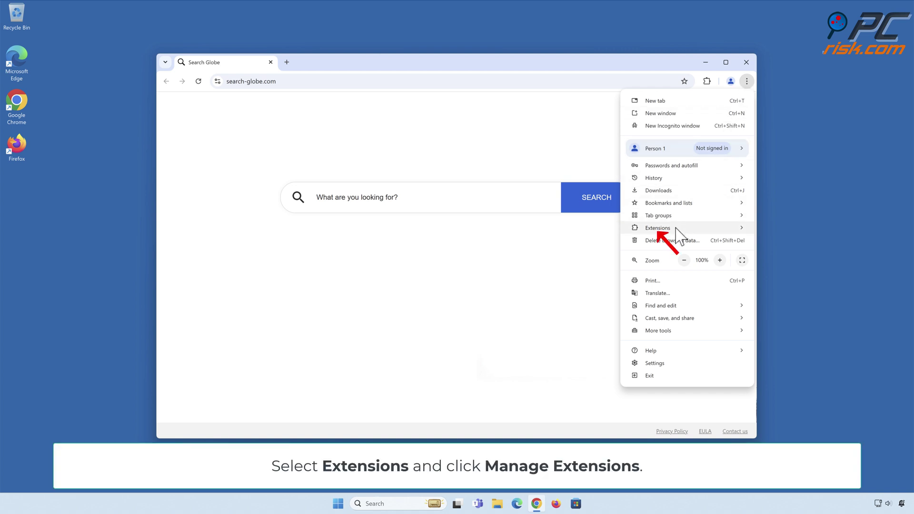
mouse_move(678, 228)
click(793, 229)
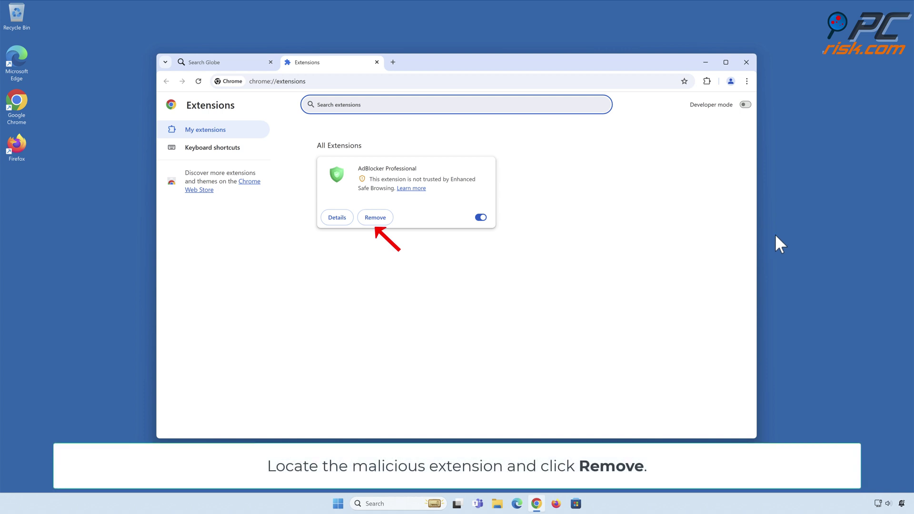
click(375, 220)
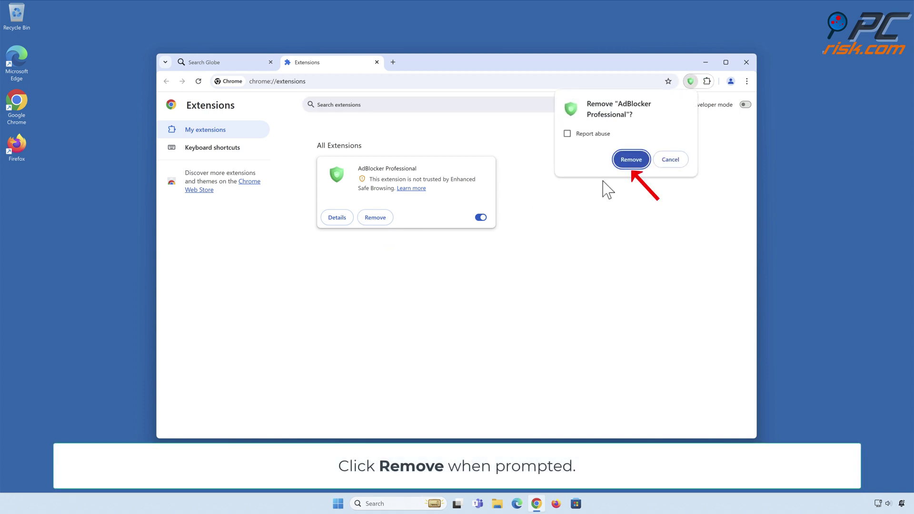
click(632, 161)
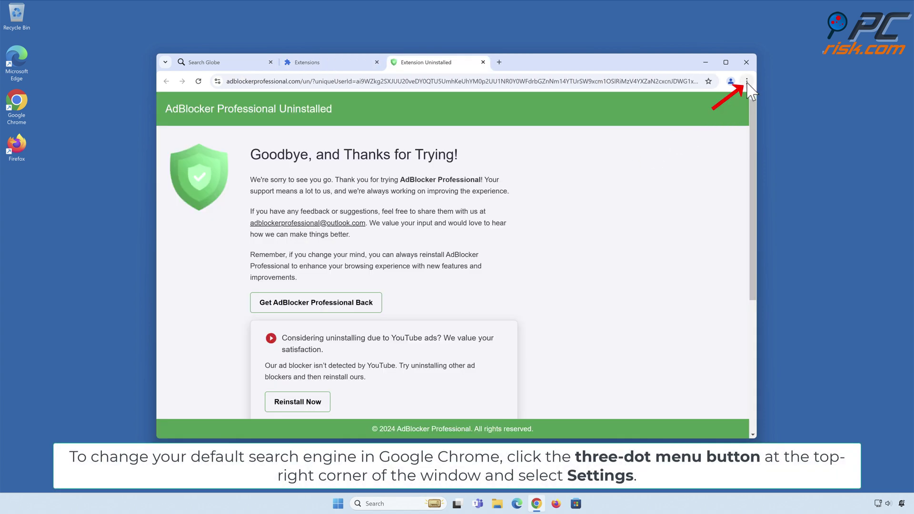
Step: Make Google the default search engine in Chrome's search engine settings
click(747, 82)
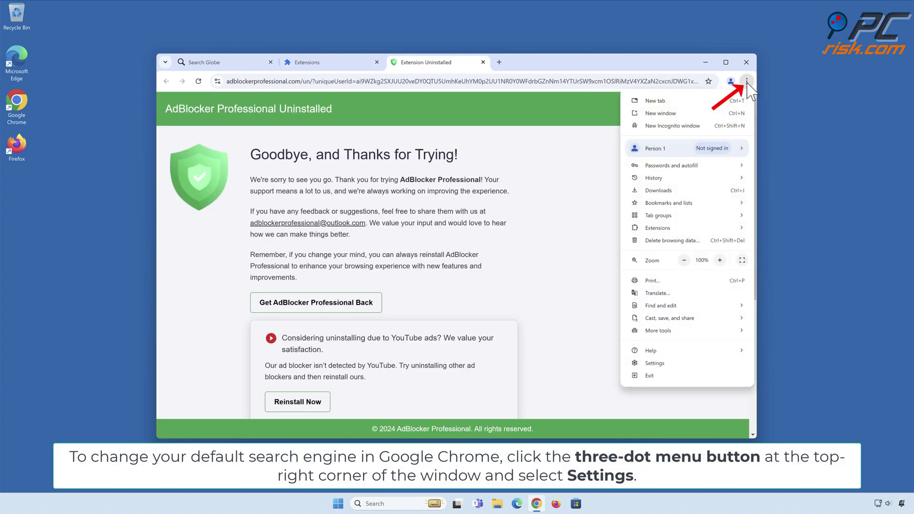
click(654, 364)
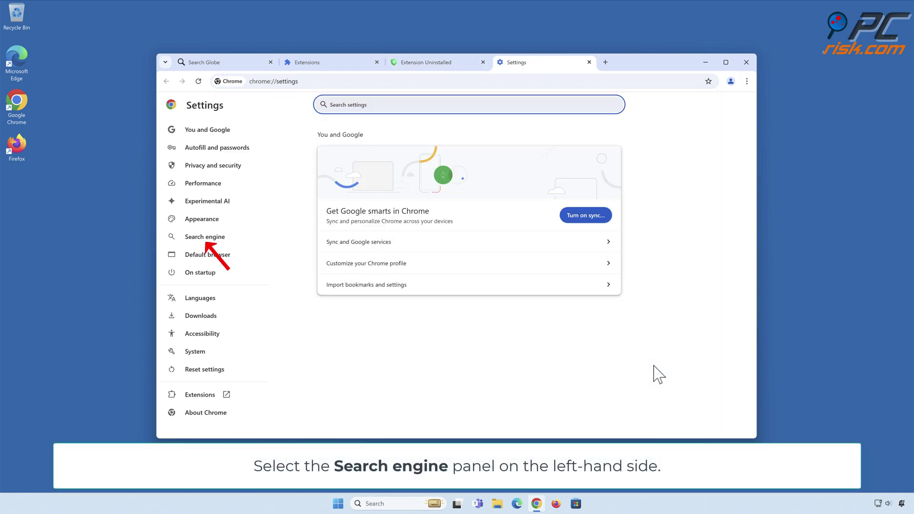
click(204, 240)
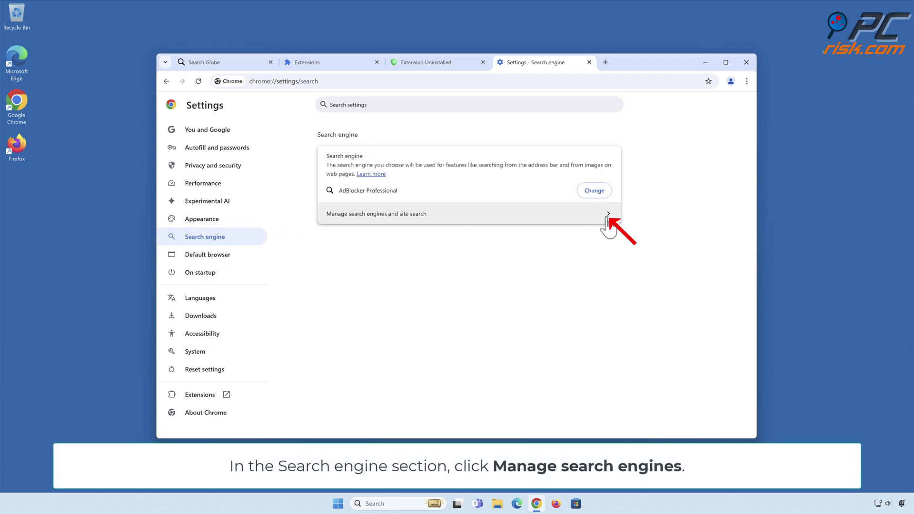
click(607, 218)
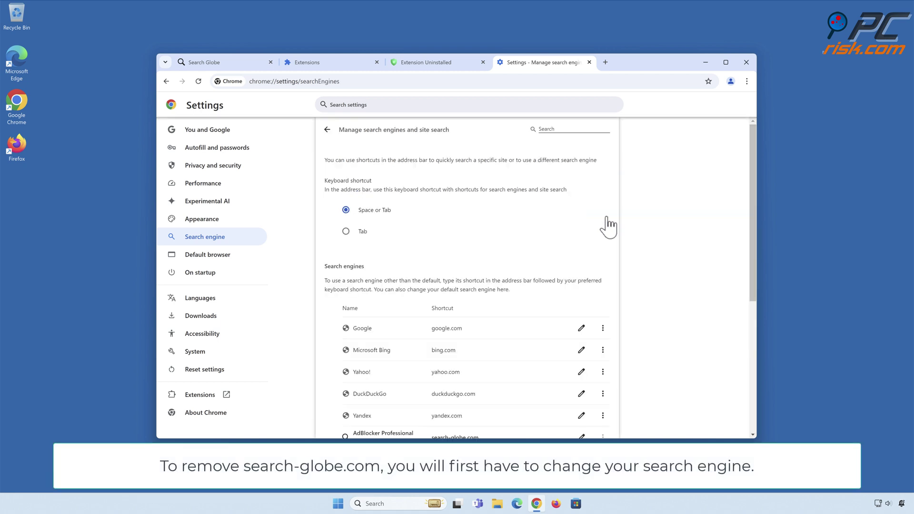
scroll(608, 226, down, 3)
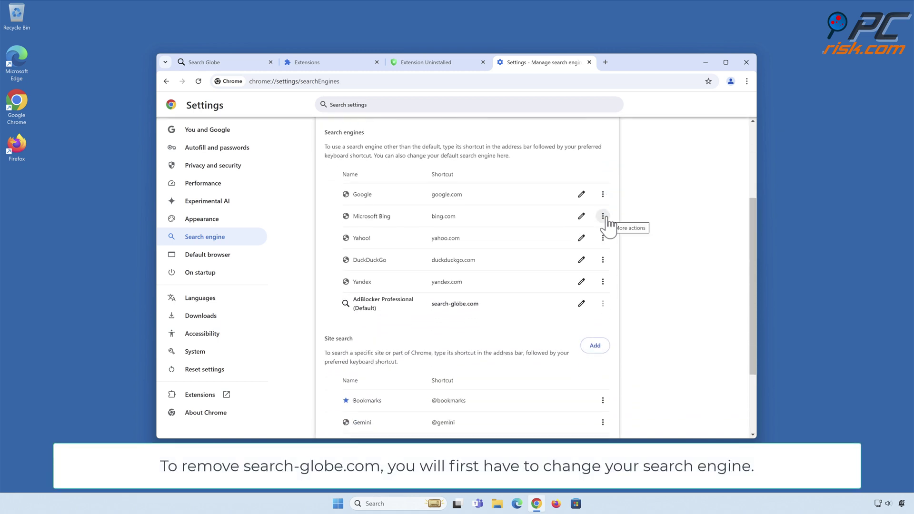
click(603, 195)
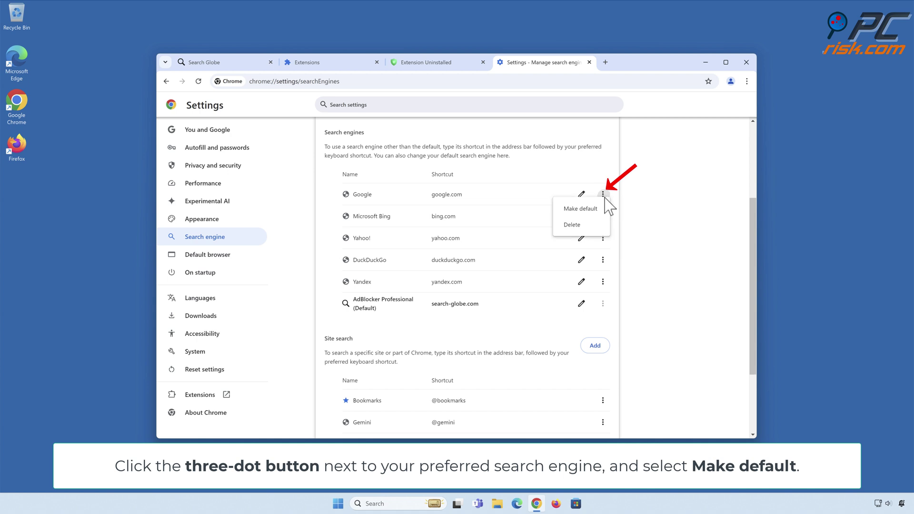
click(581, 212)
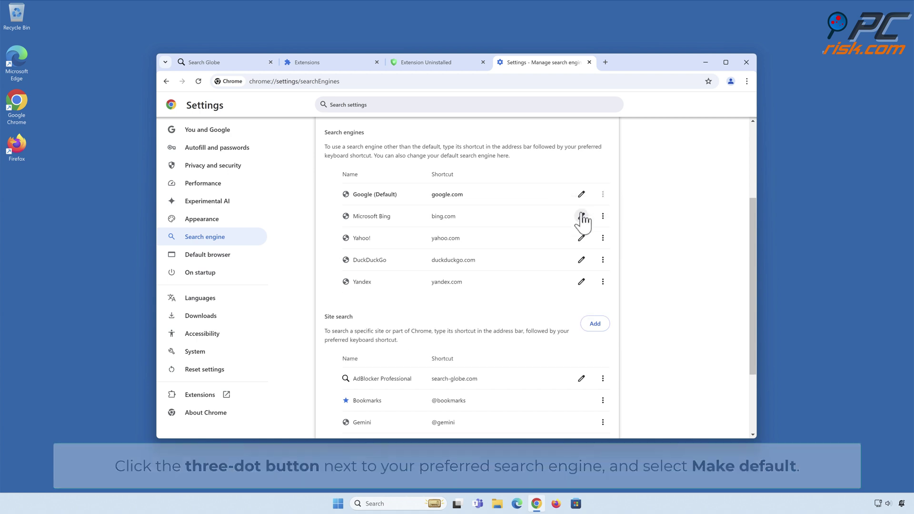
Step: Delete the AdBlocker Professional search-globe.com entry from the site search list
scroll(585, 222, down, 1)
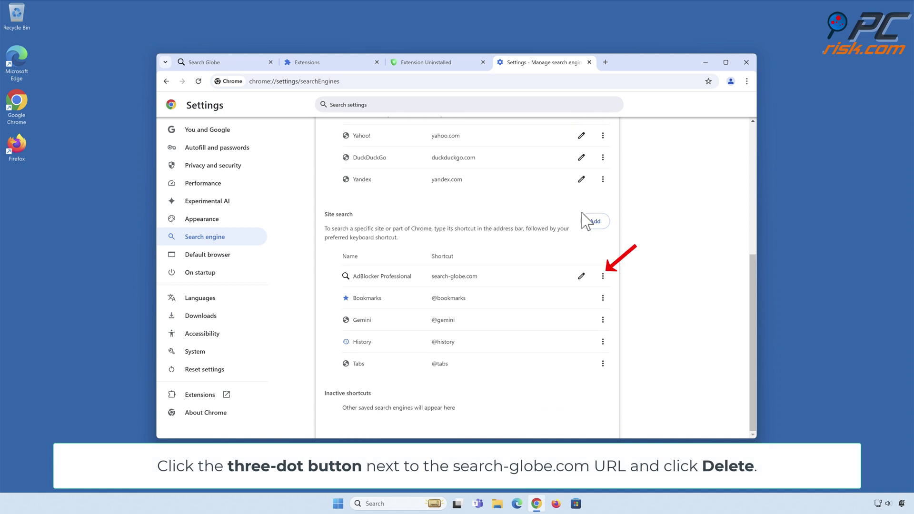
click(603, 278)
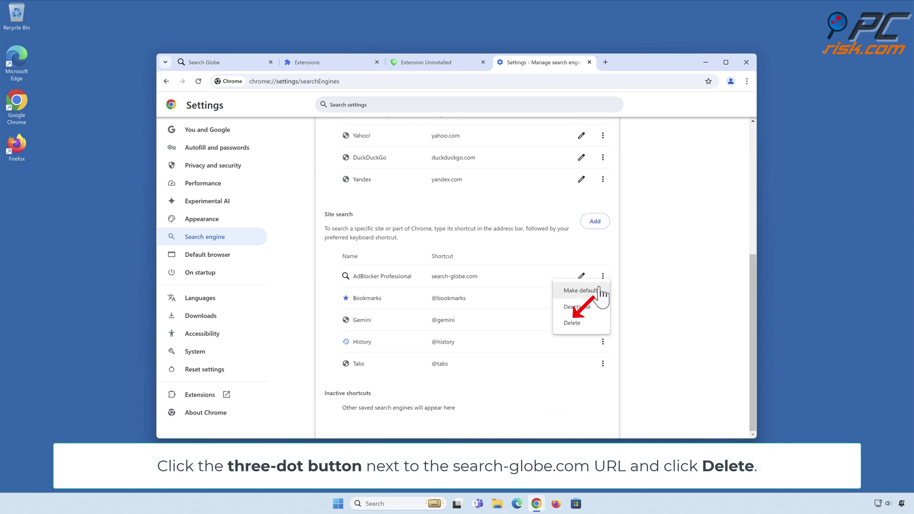
click(574, 328)
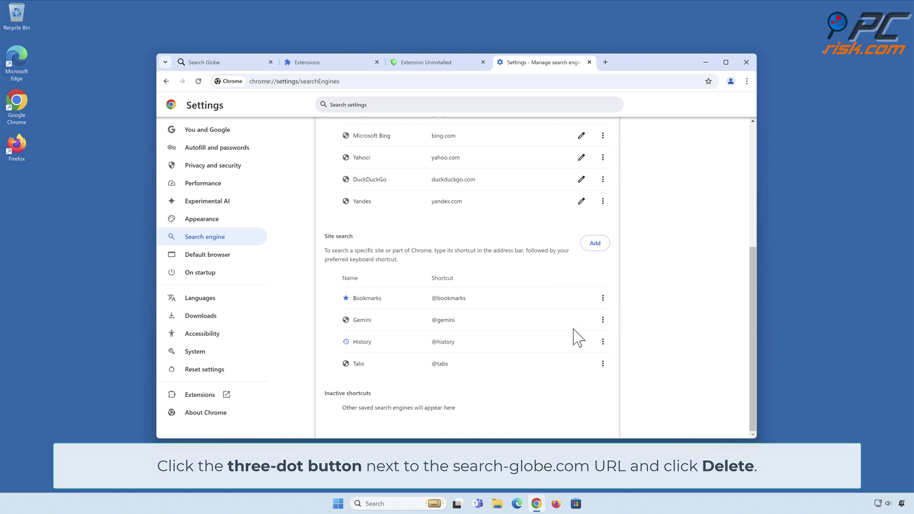
Step: Remove the Search Globe page from Chrome's startup pages, then close Chrome
click(202, 281)
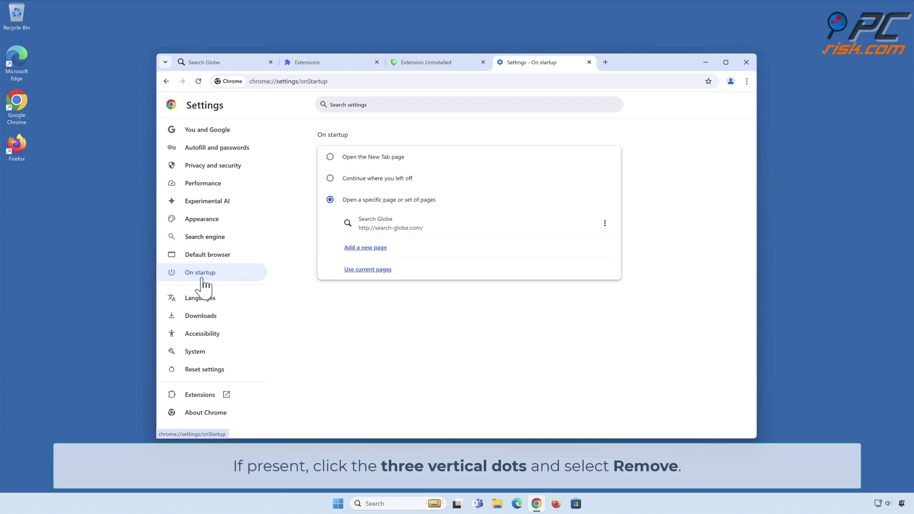
click(604, 230)
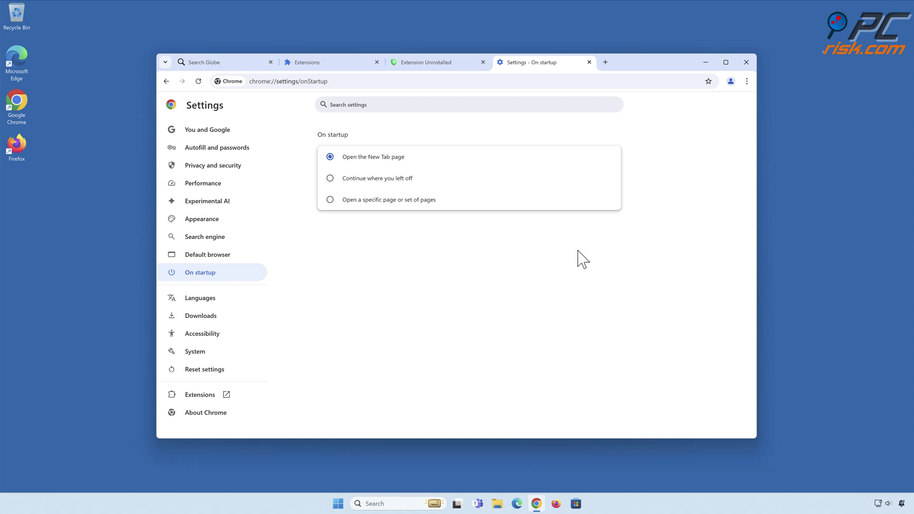
click(747, 62)
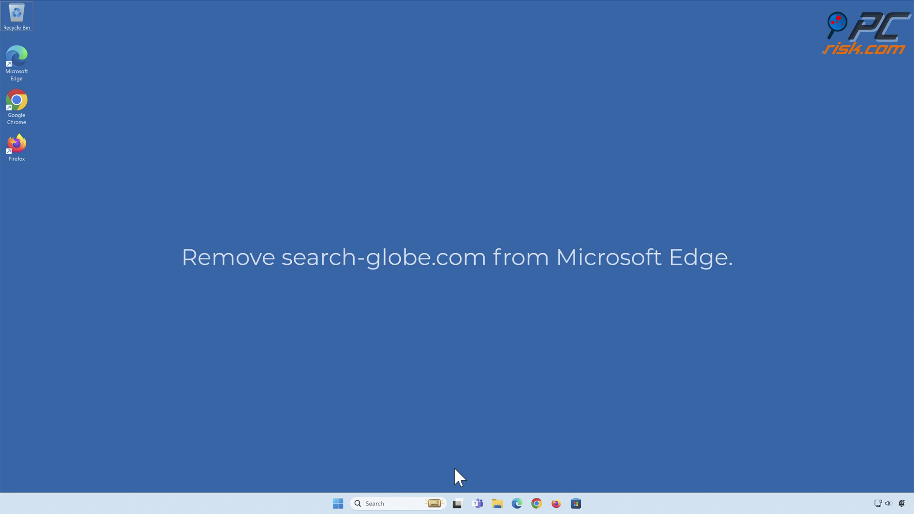
Step: Launch Edge and remove the AdBlocker Professional extension from its Manage extensions page
click(518, 505)
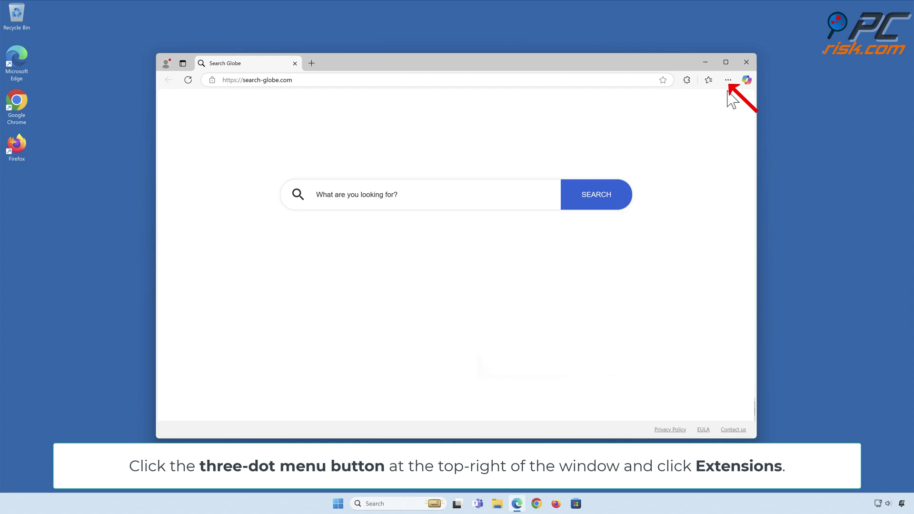
click(729, 80)
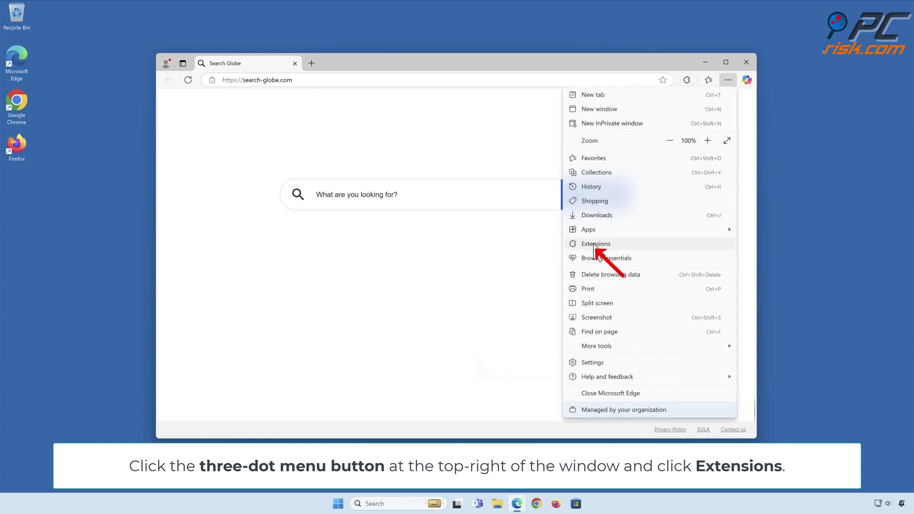
click(596, 247)
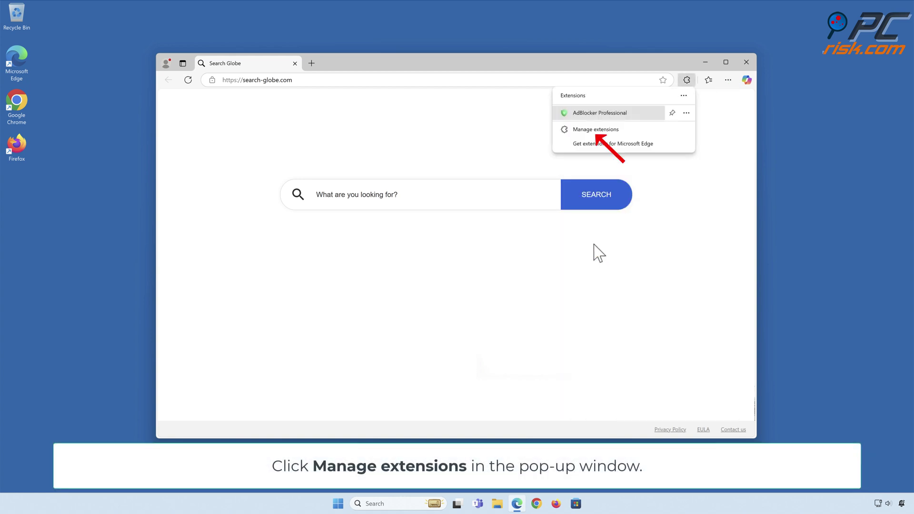
click(596, 136)
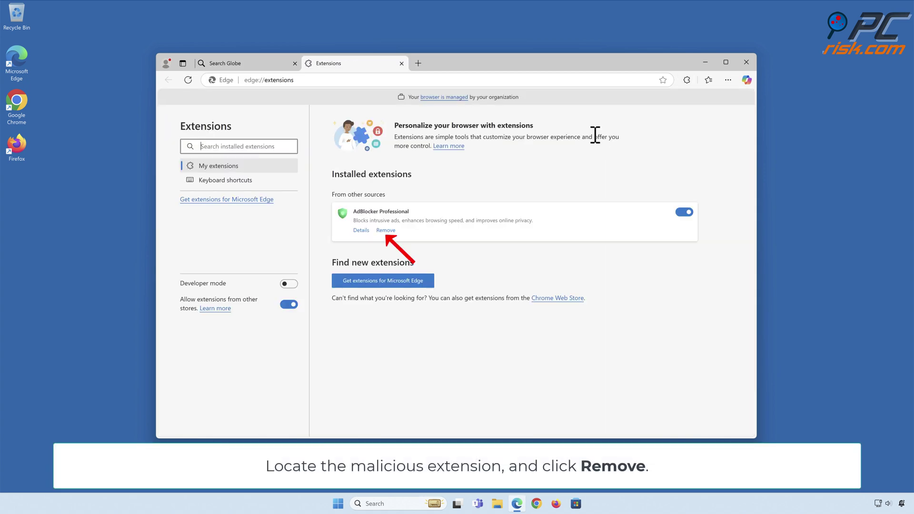
click(385, 233)
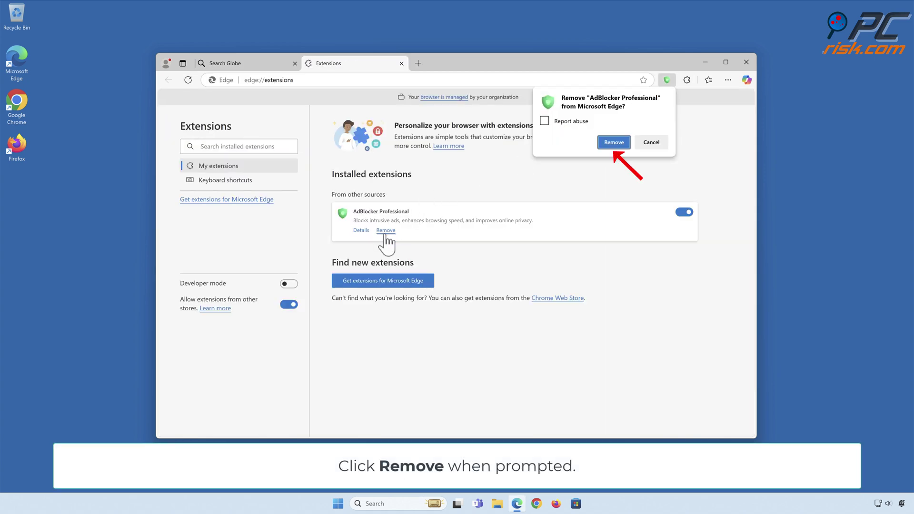
click(614, 143)
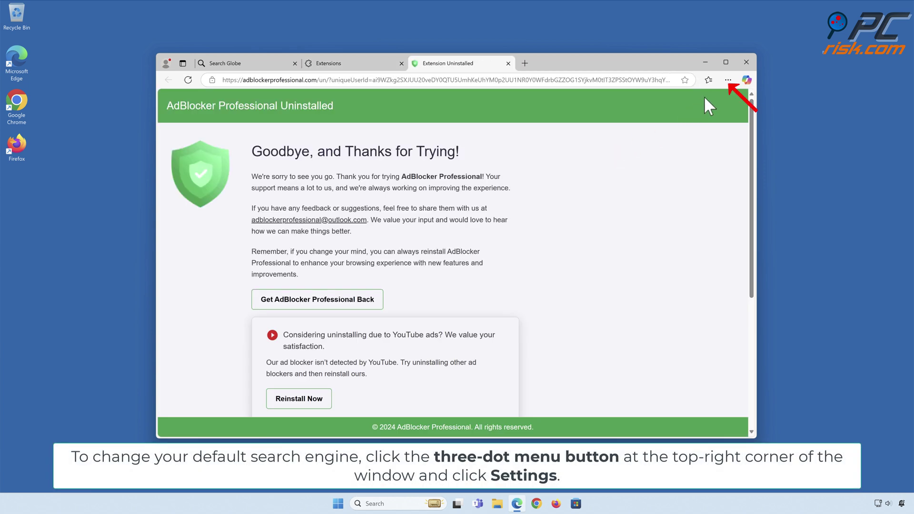
Step: Go to Edge Settings > Privacy, search, and services > Address bar and search > Manage search engines
click(728, 81)
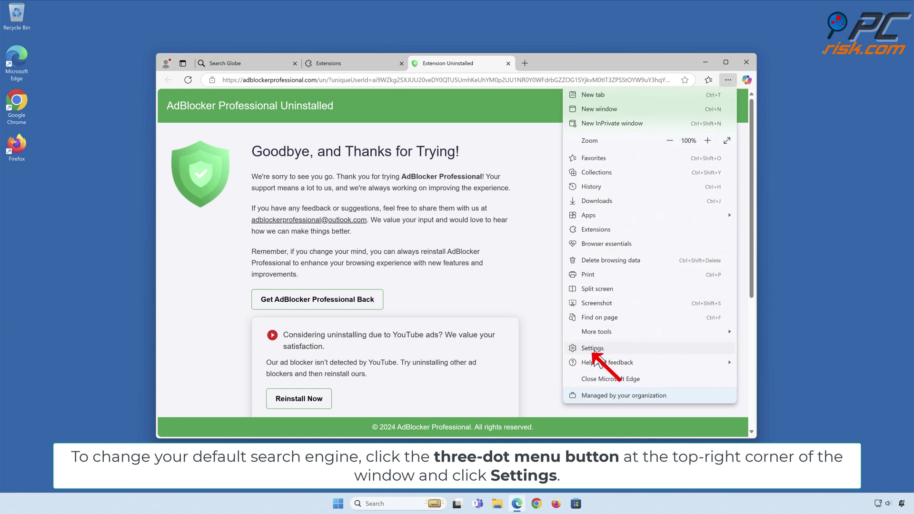
click(593, 348)
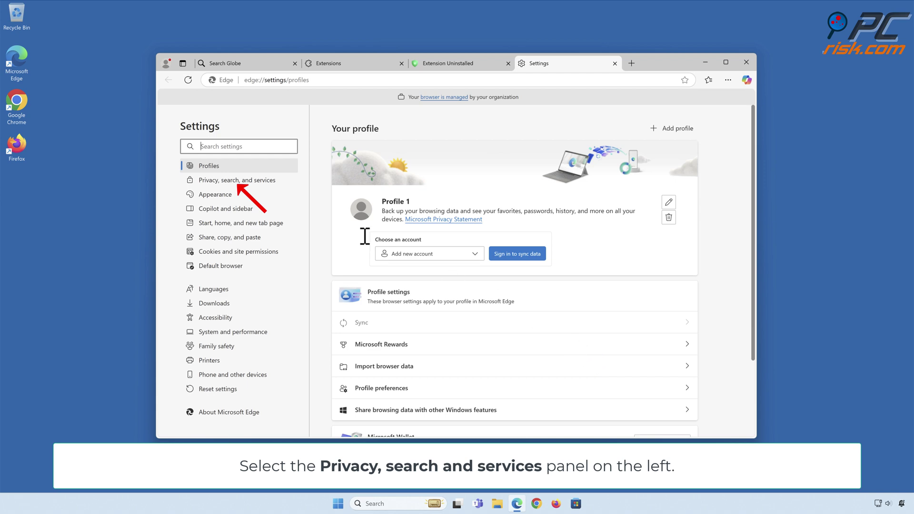
click(236, 184)
scroll(574, 197, down, 15)
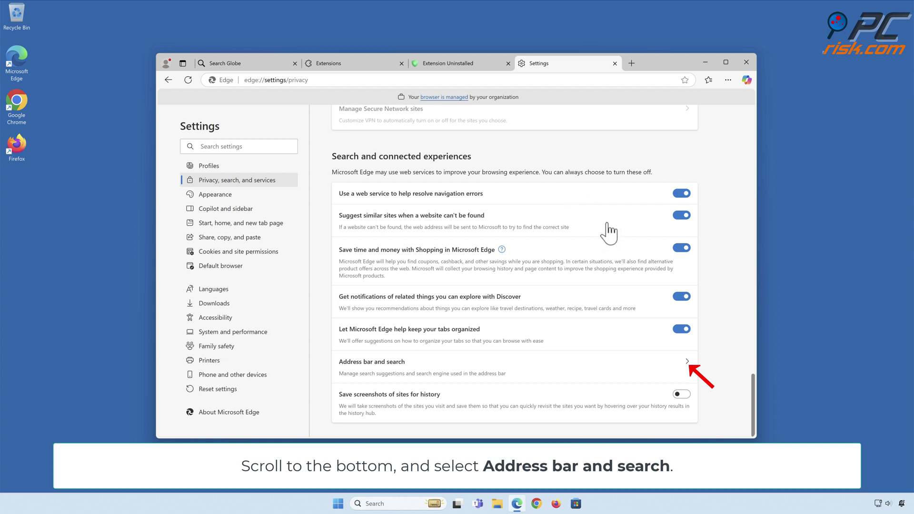
click(689, 367)
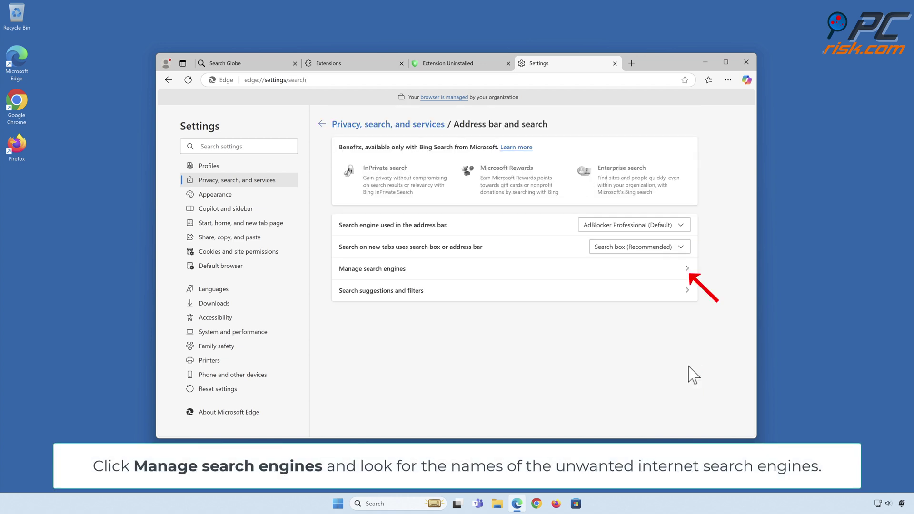
click(688, 274)
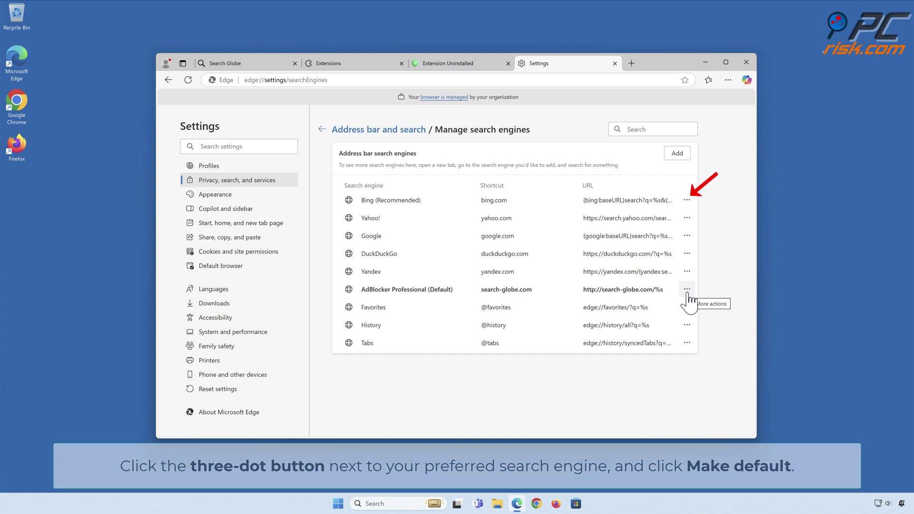
Step: Make Bing Edge's default search engine and remove the AdBlocker Professional search-globe.com engine
click(687, 201)
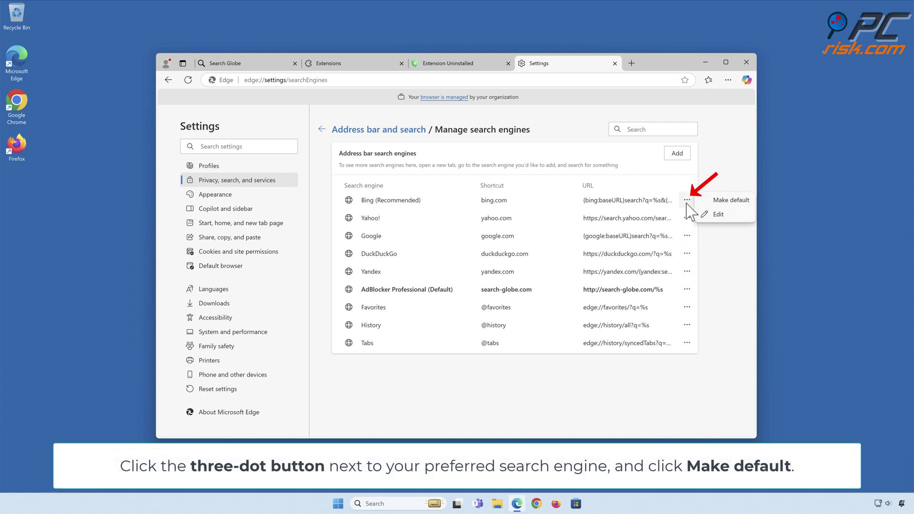
click(732, 201)
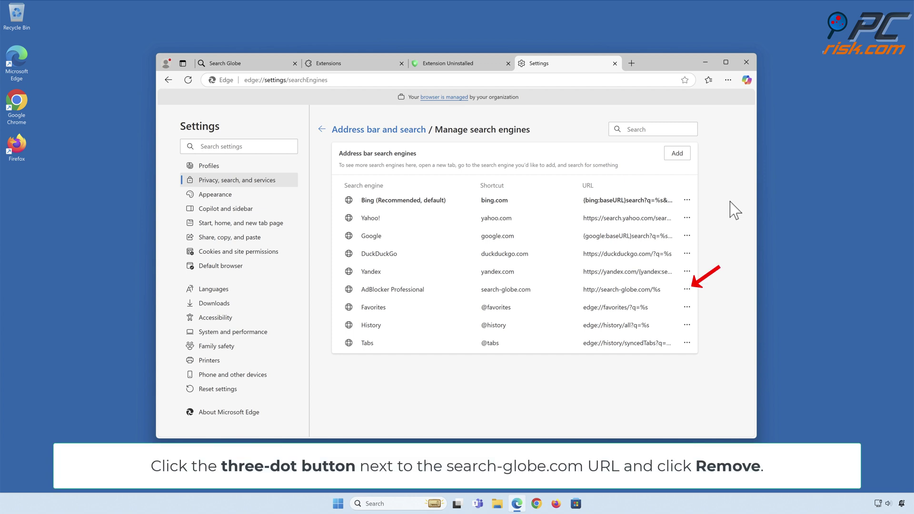
click(687, 289)
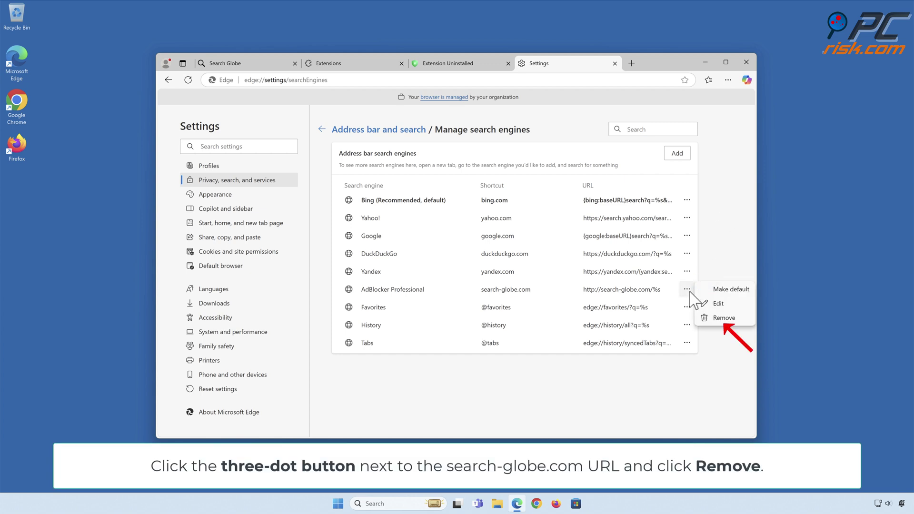
click(724, 320)
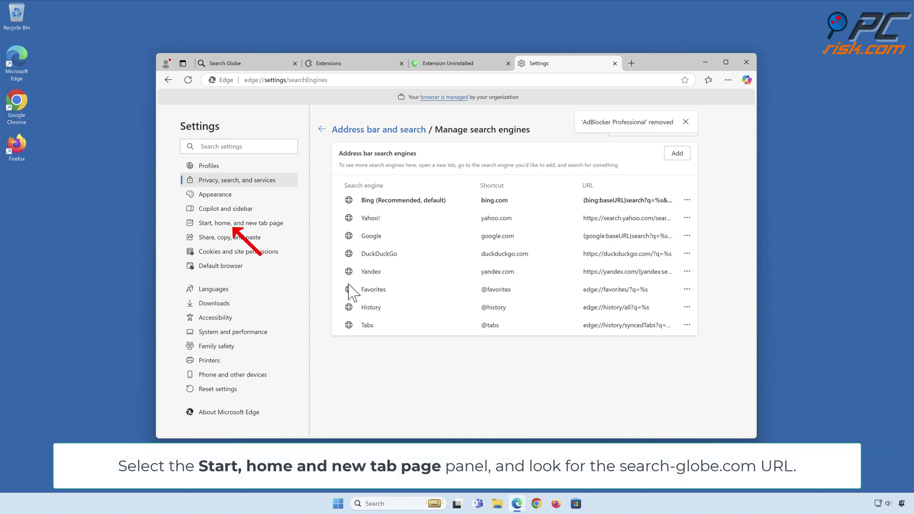
click(243, 227)
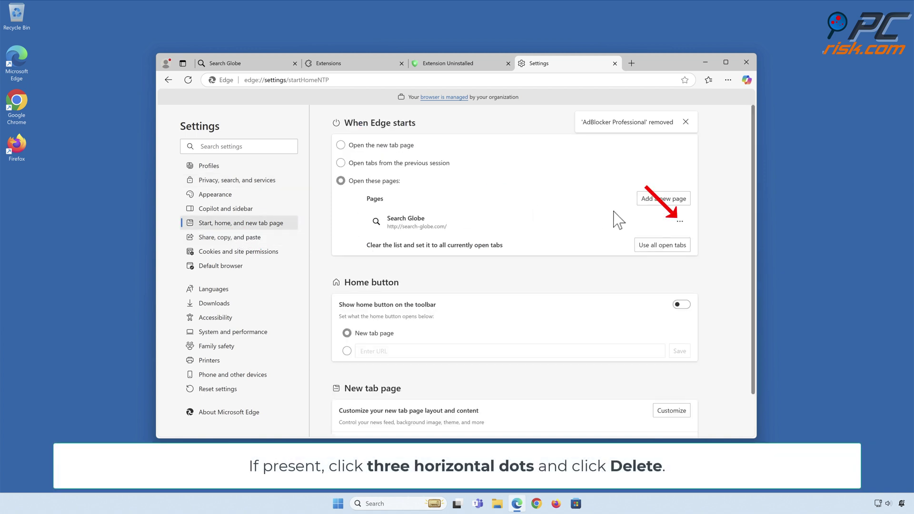
Step: Delete the Search Globe startup page from Edge and close the browser
click(681, 223)
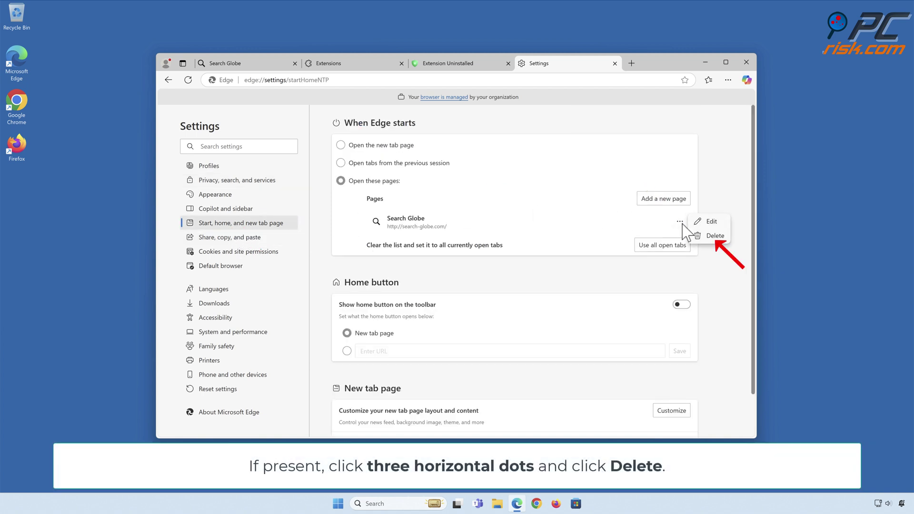
click(714, 238)
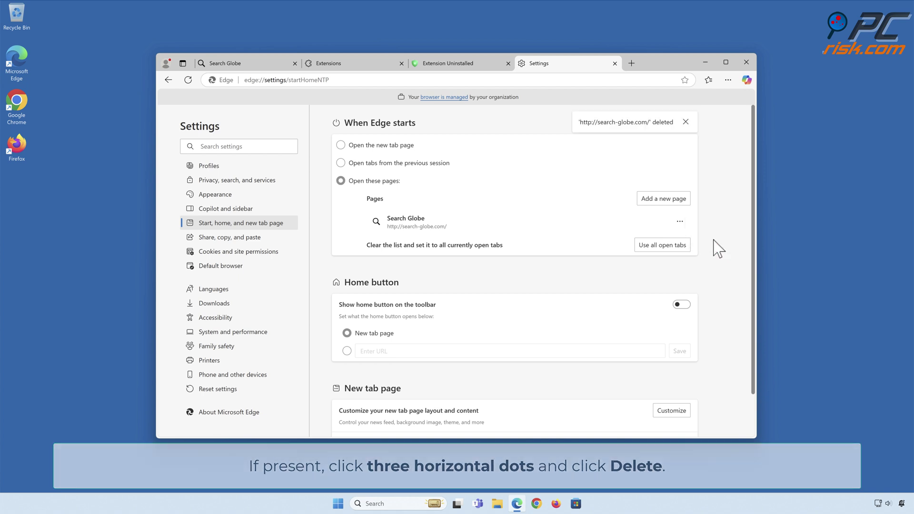
click(746, 62)
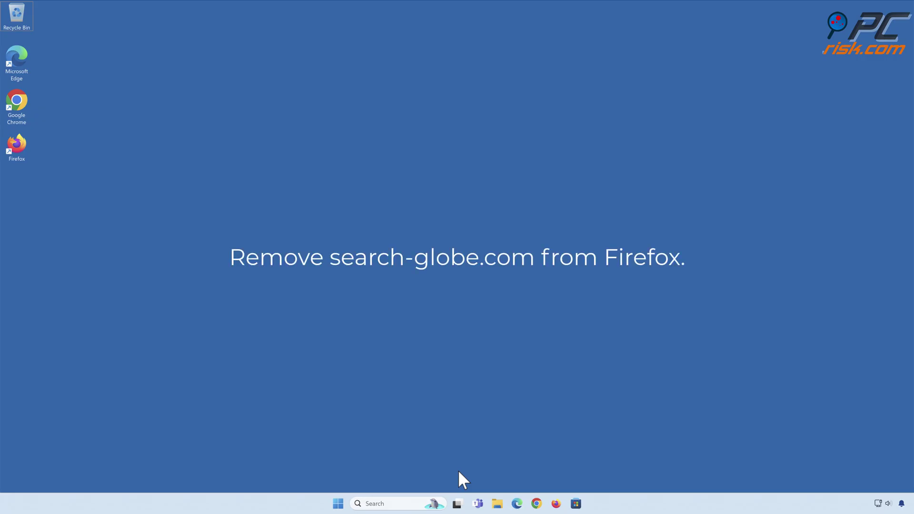
click(556, 504)
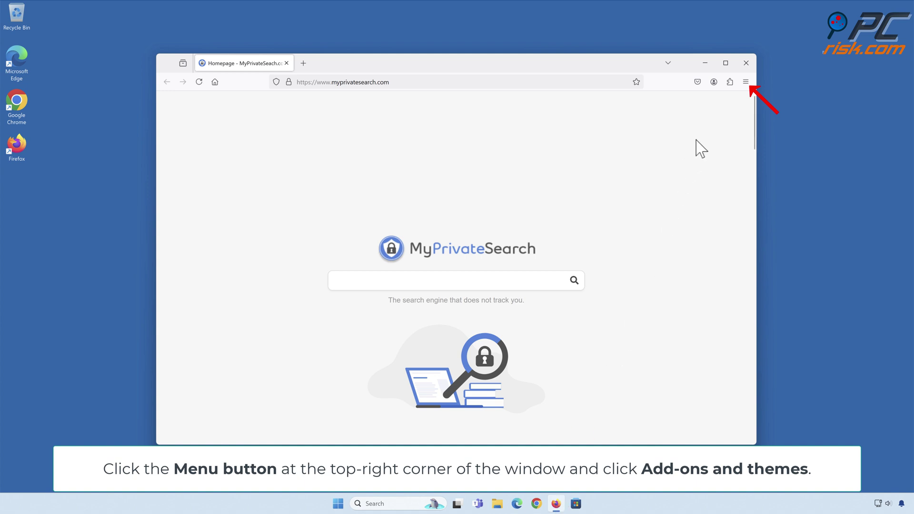
Step: Remove the Safe Browsing add-on in Firefox, then open Firefox Settings
click(745, 82)
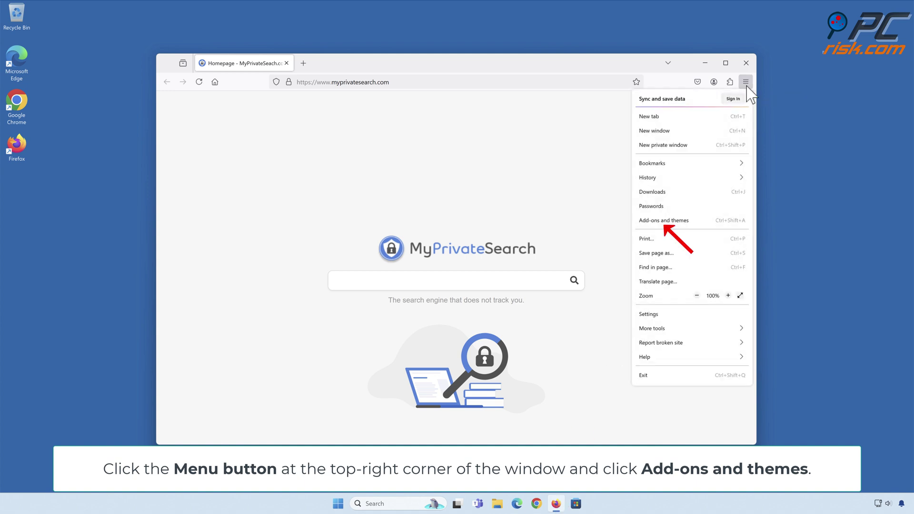
click(665, 221)
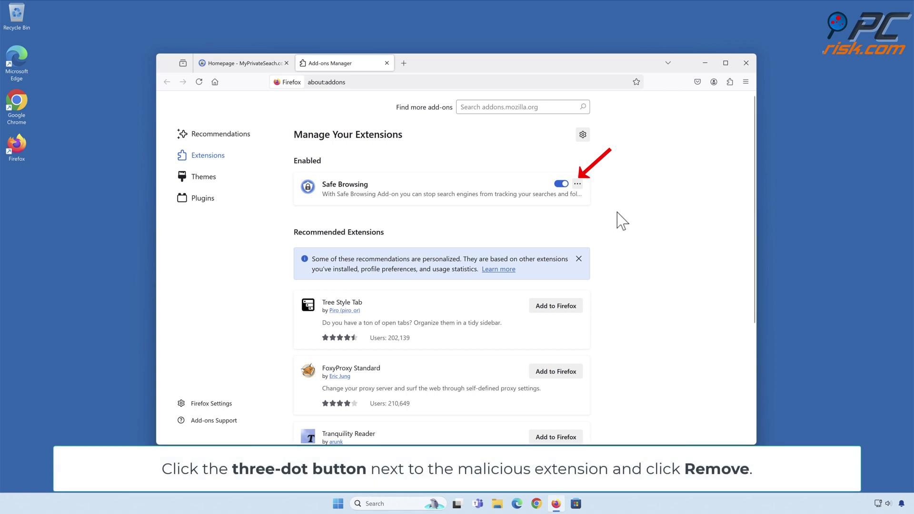
click(578, 184)
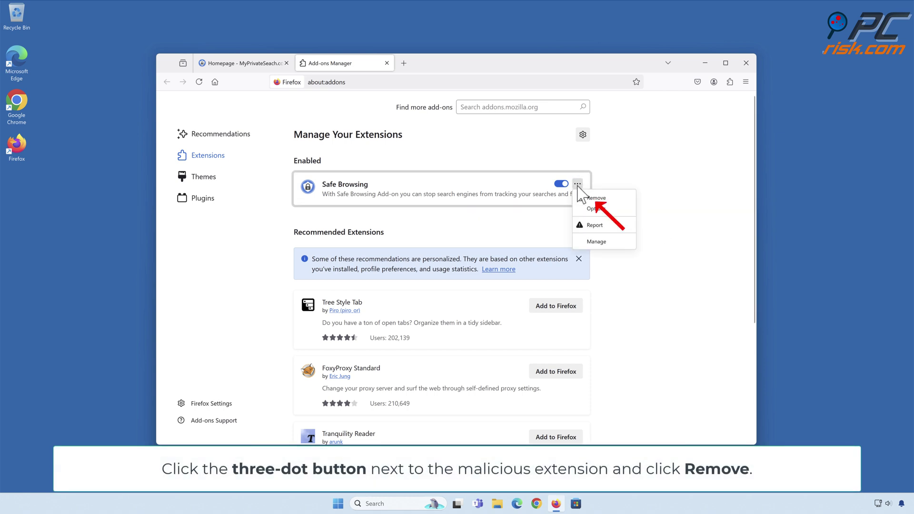
click(596, 199)
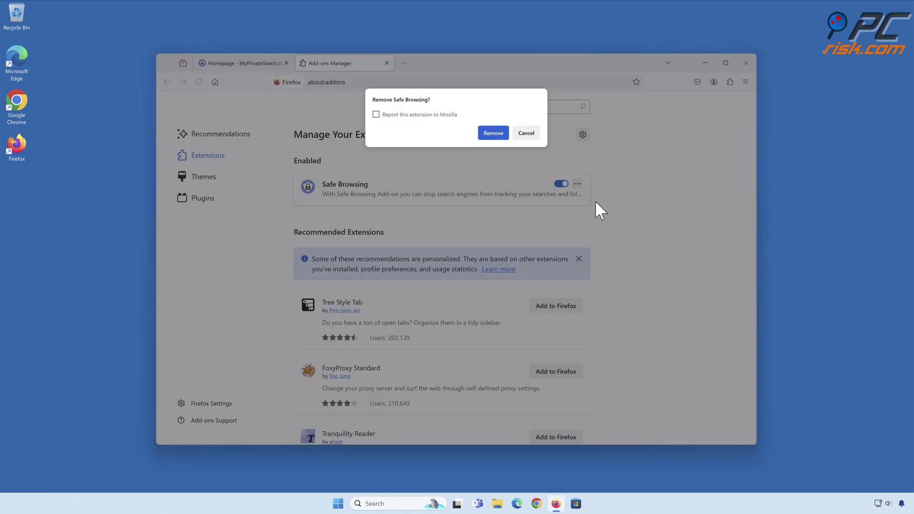
click(493, 134)
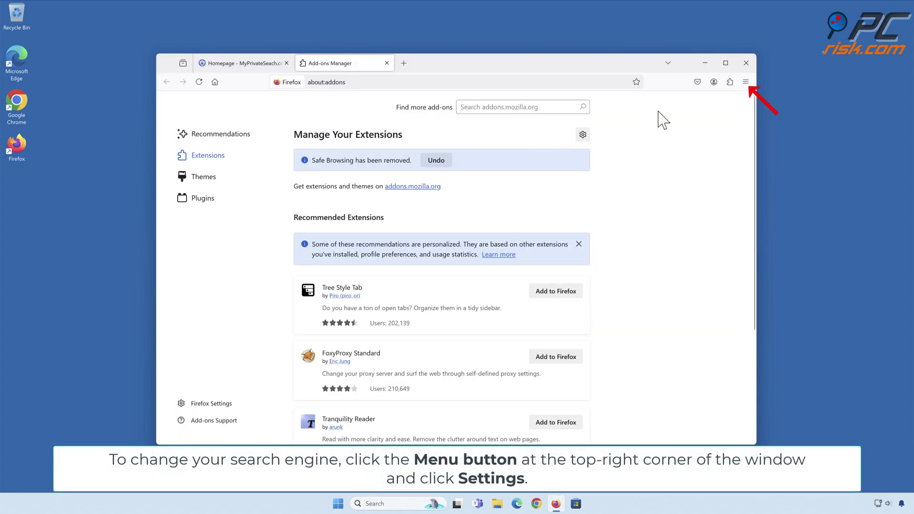
click(746, 82)
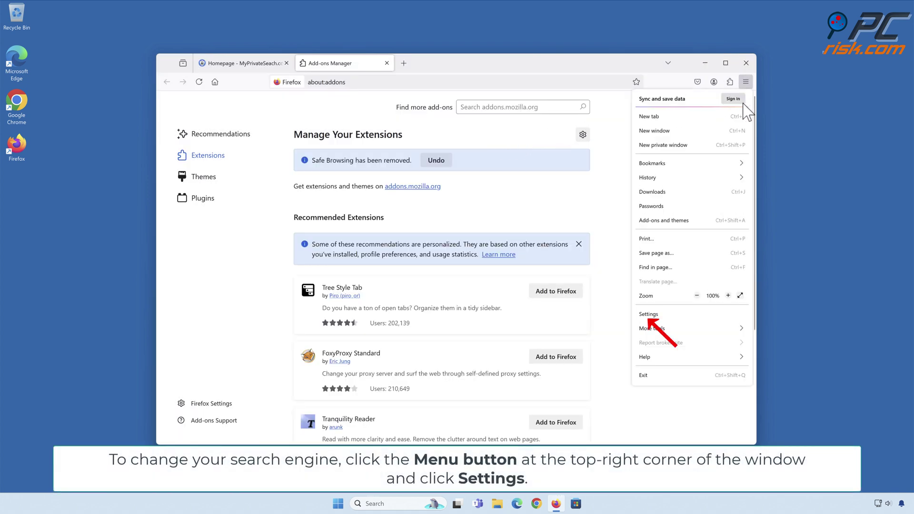
click(649, 317)
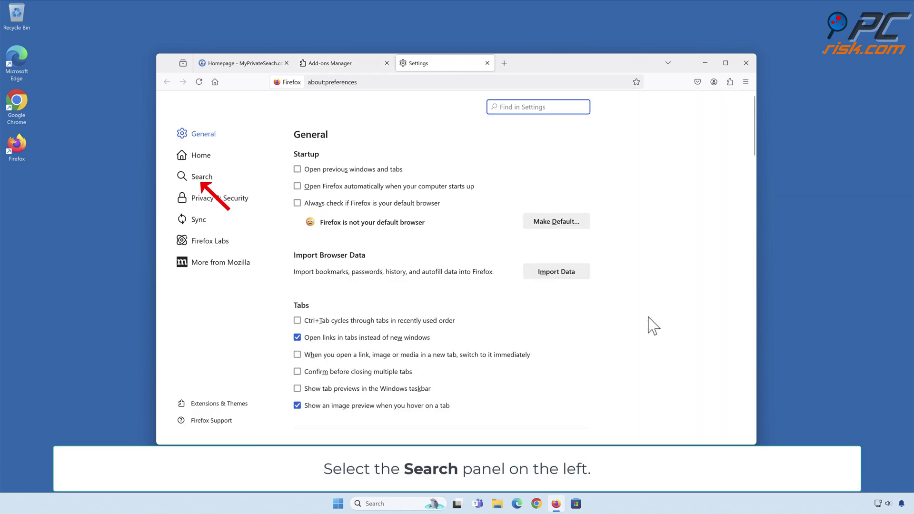
Step: Set Firefox's default search engine to Google
click(202, 183)
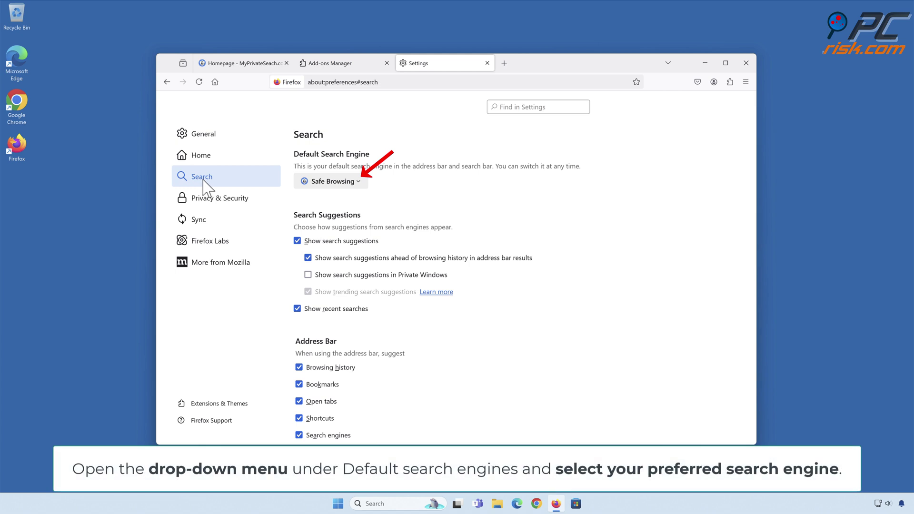
click(359, 182)
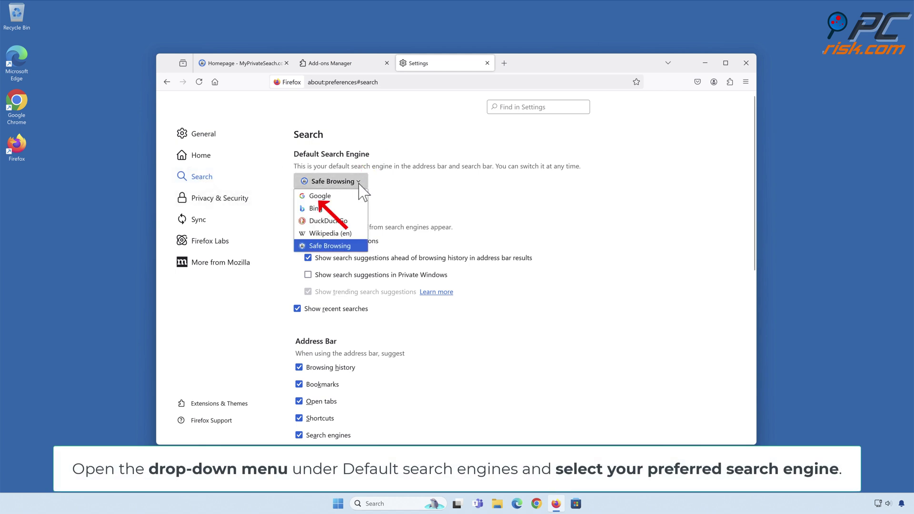
click(320, 198)
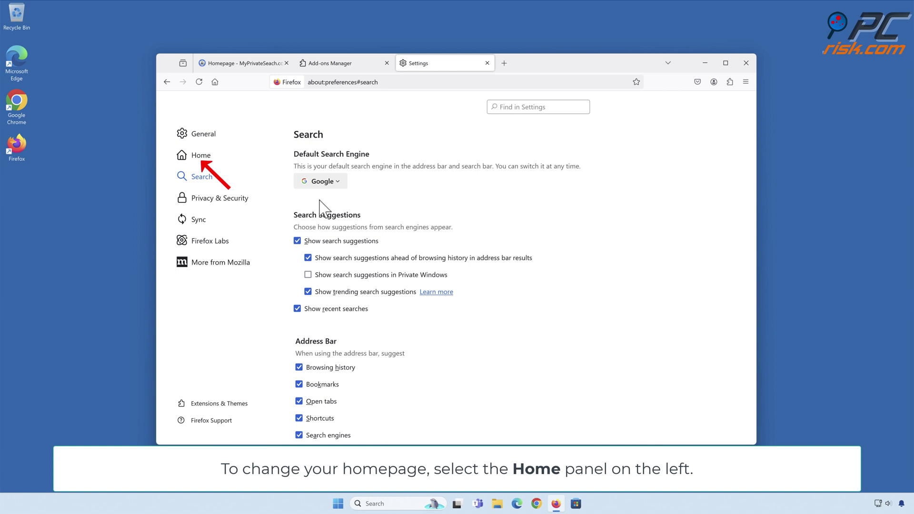
Step: Set Homepage and new windows to Firefox Home (Default) and close Firefox
click(202, 158)
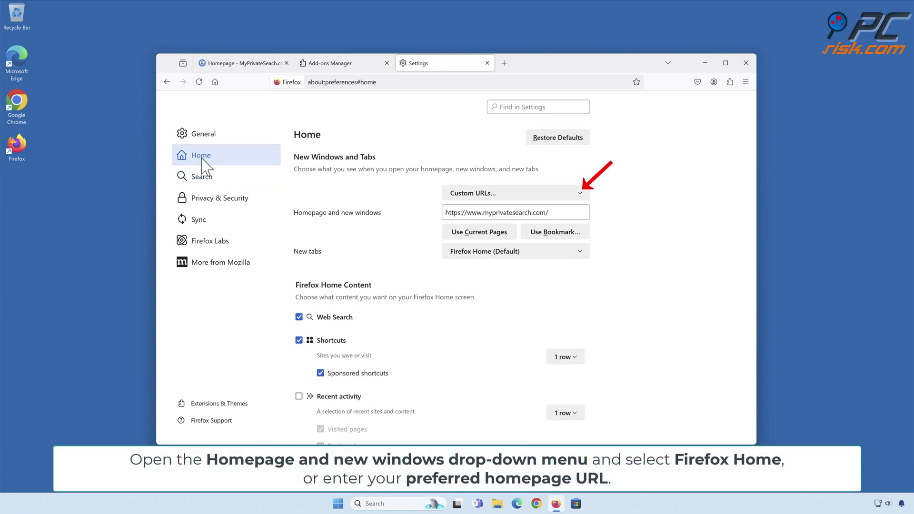
click(580, 195)
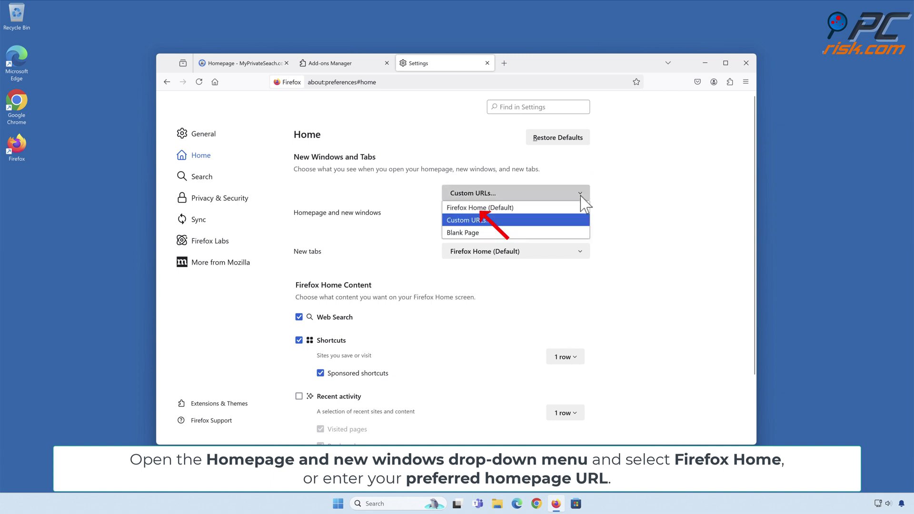
click(487, 210)
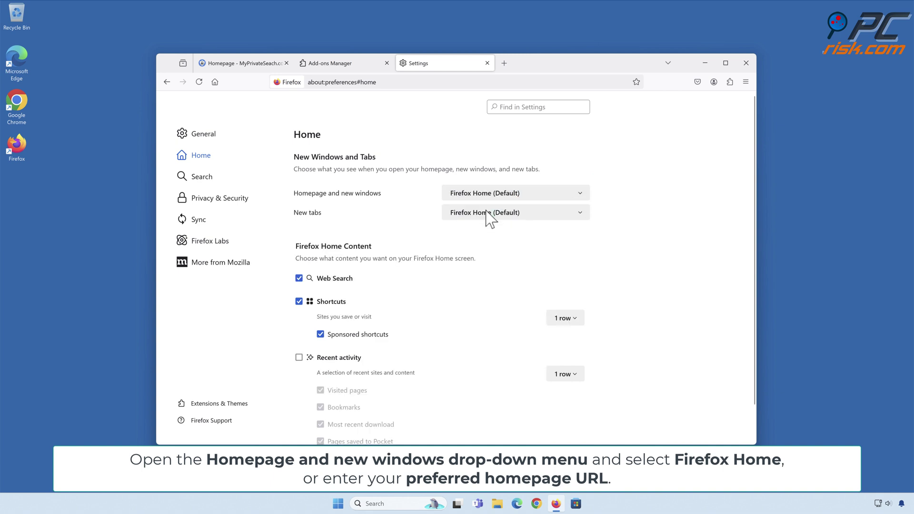
click(744, 65)
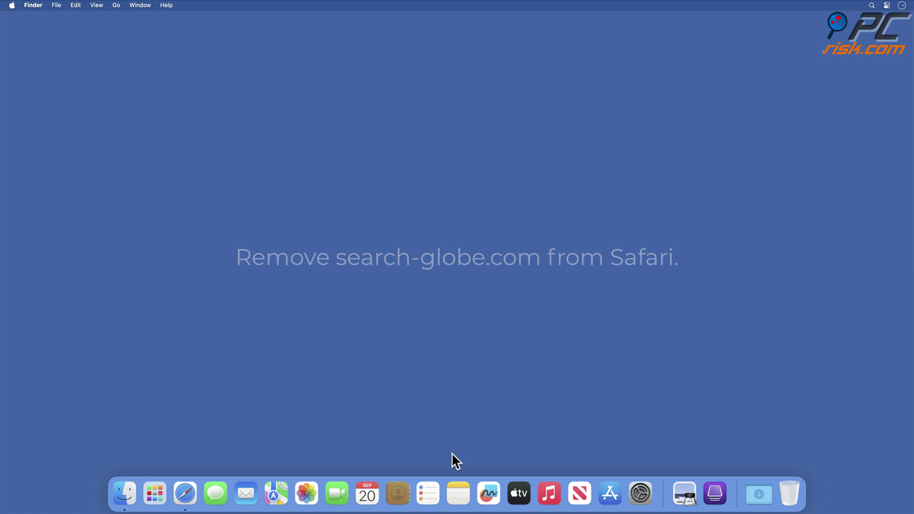
Step: Launch Safari and start uninstalling the AssessmentBranded extension from its Extensions settings
click(184, 495)
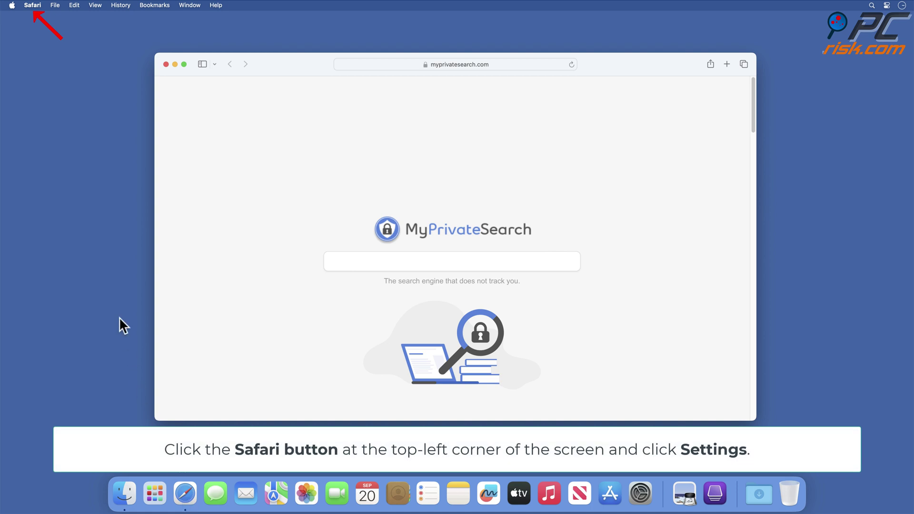
click(32, 6)
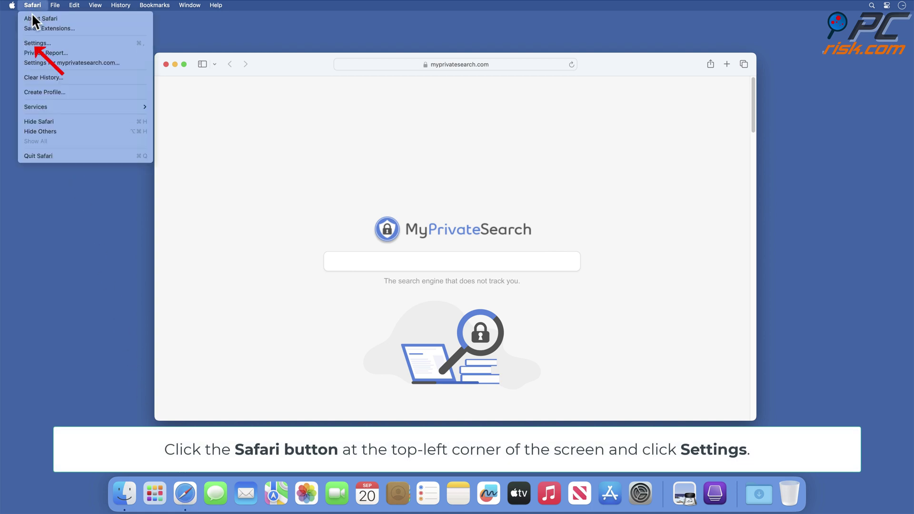
click(34, 44)
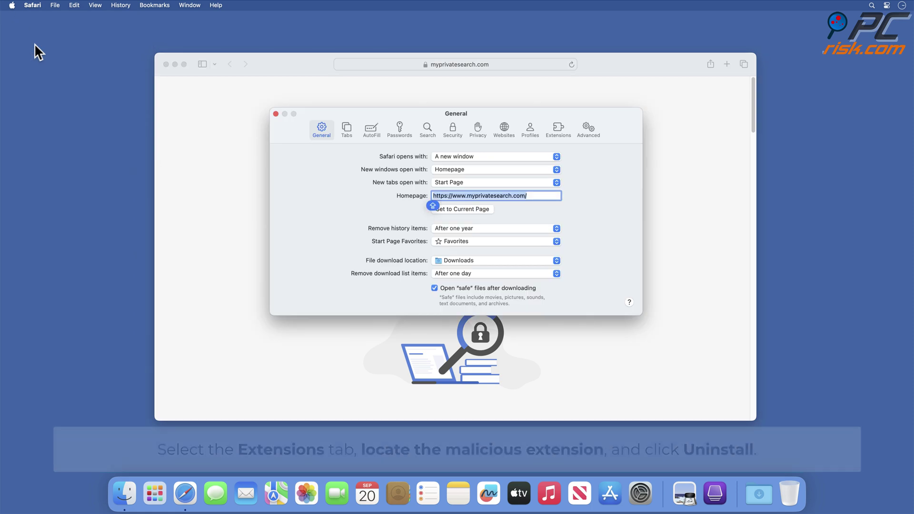
click(559, 136)
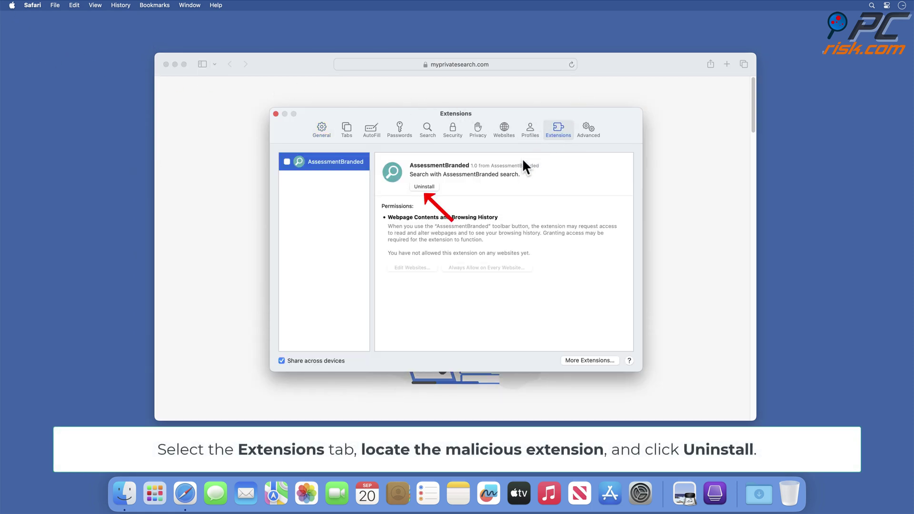
click(424, 188)
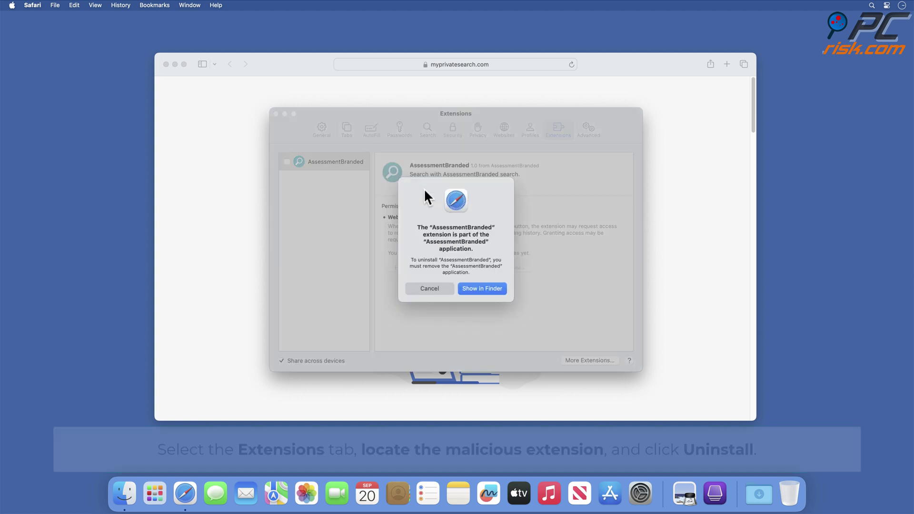
Step: Trash the AssessmentBranded app, empty the Trash permanently, and close the Applications window
click(482, 289)
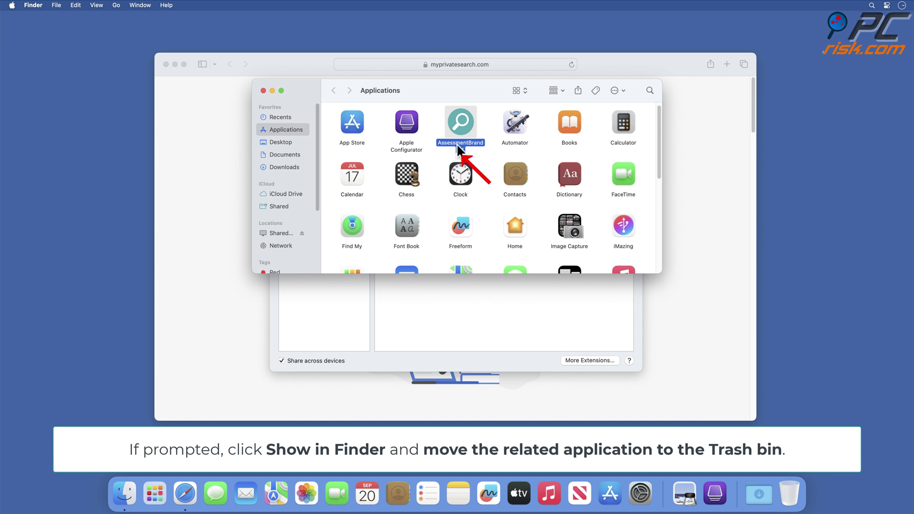
drag(460, 130, 790, 495)
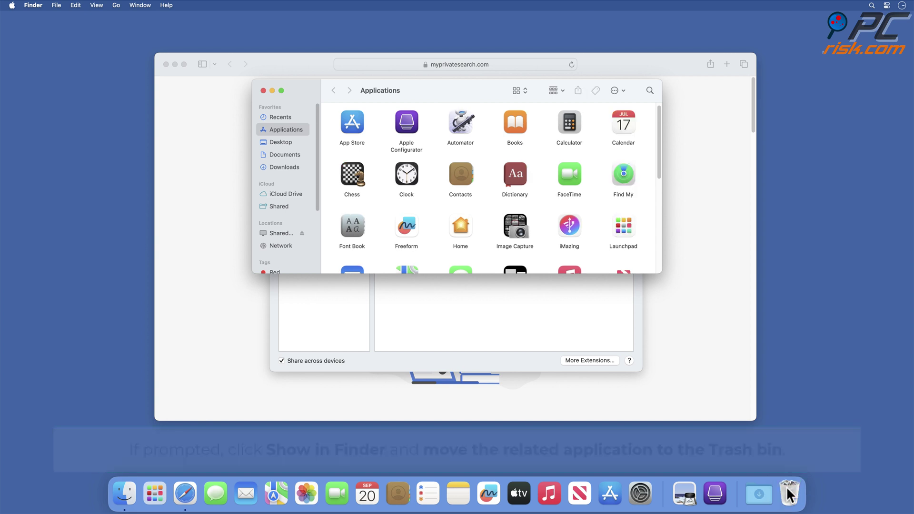
right_click(787, 488)
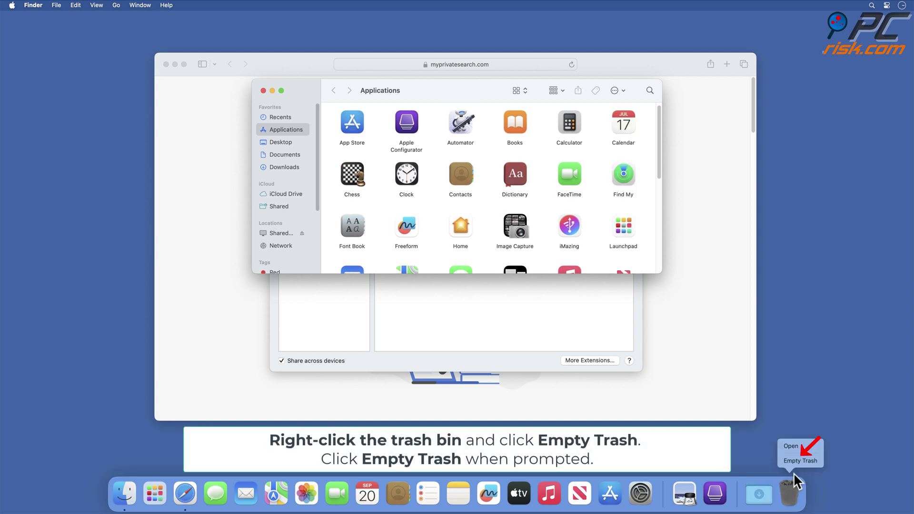
click(803, 461)
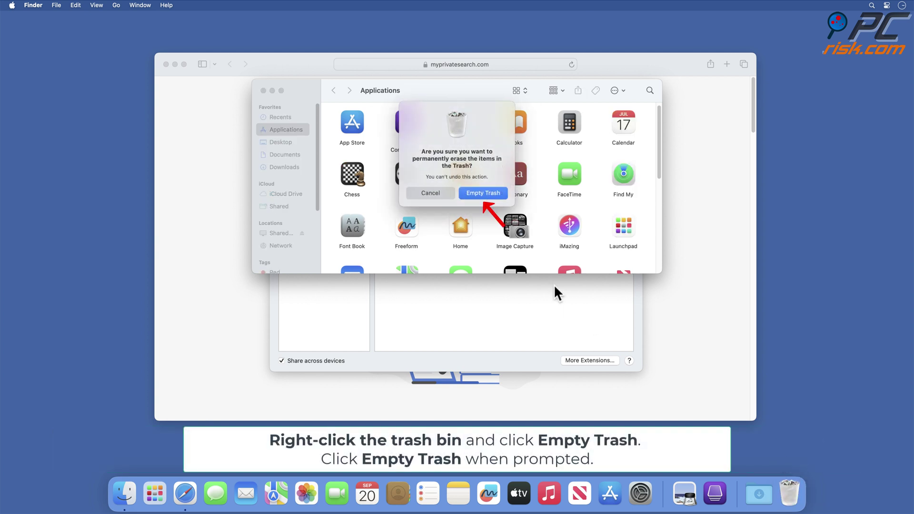
click(483, 194)
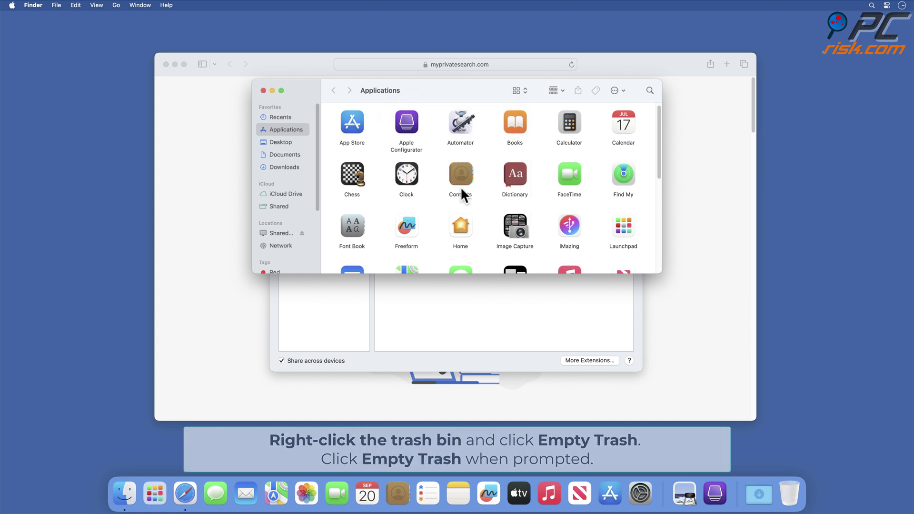
click(263, 91)
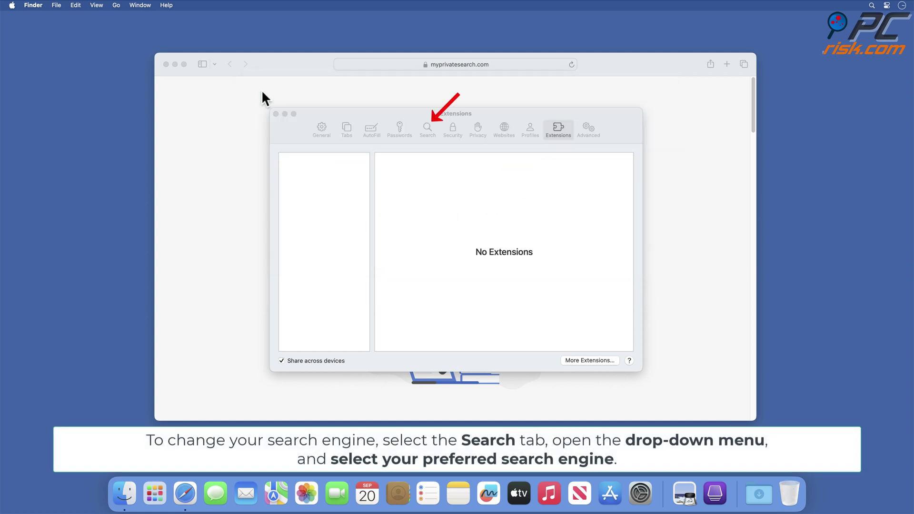
Step: Set Safari's search engine to DuckDuckGo and delete the hijacked myprivatesearch.com homepage address
click(430, 138)
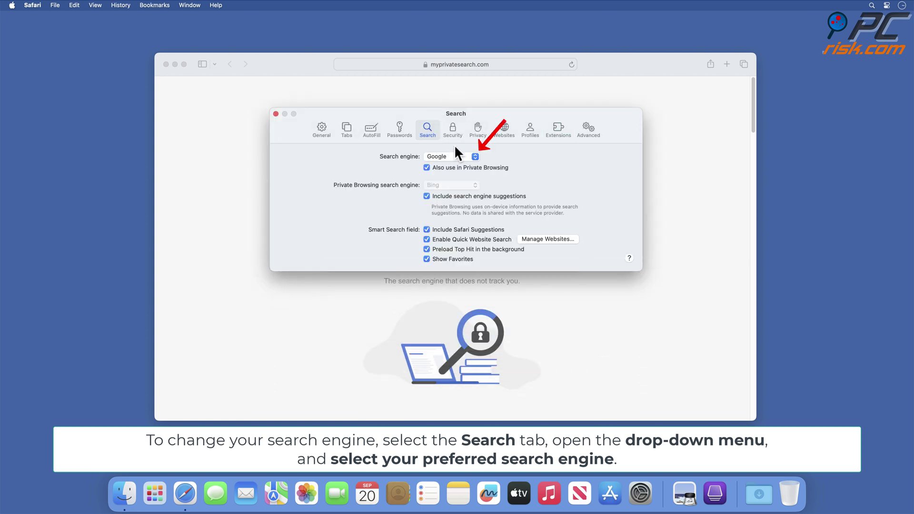
click(475, 157)
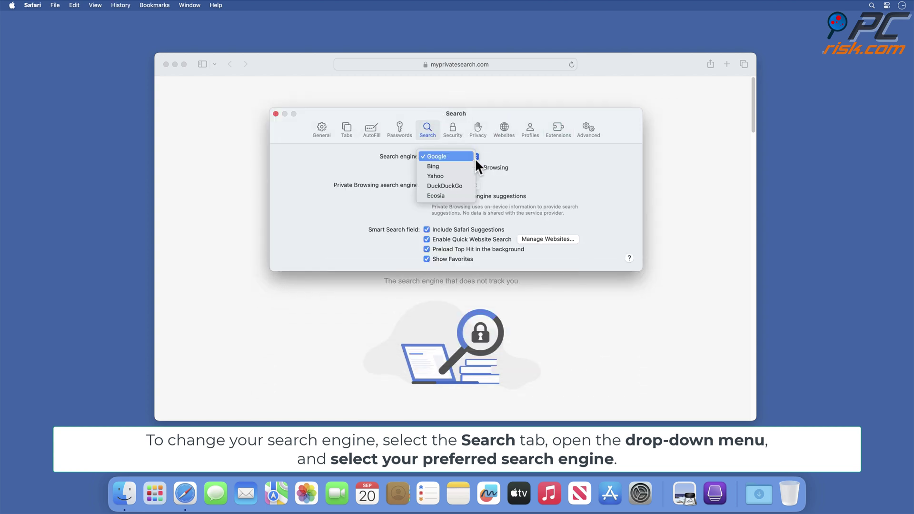
click(444, 186)
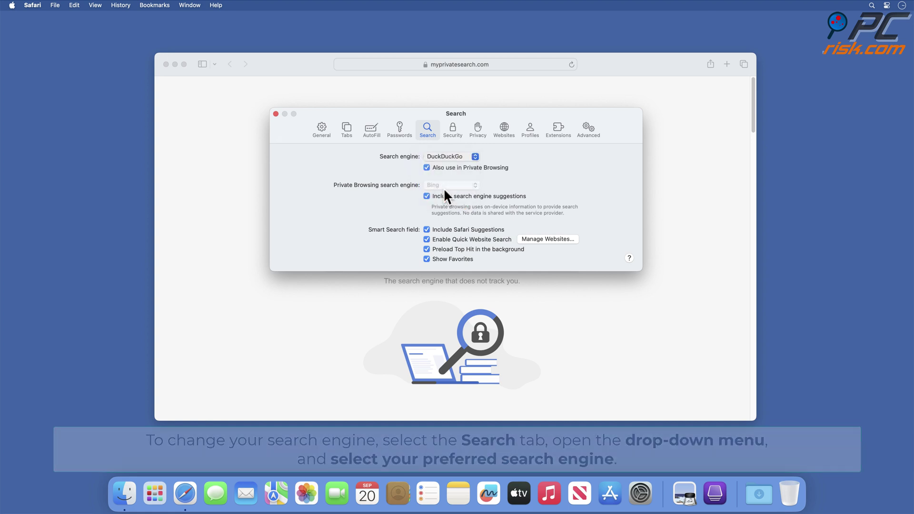
click(321, 129)
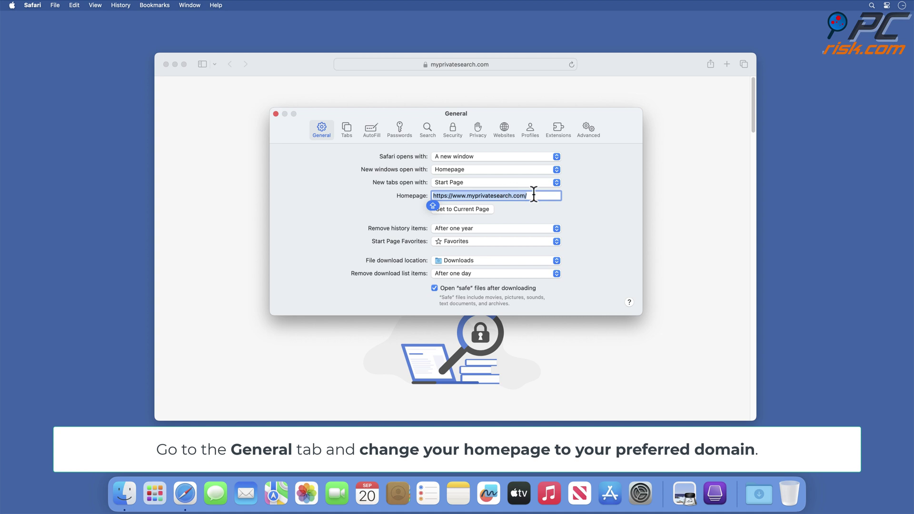
key(BackSpace)
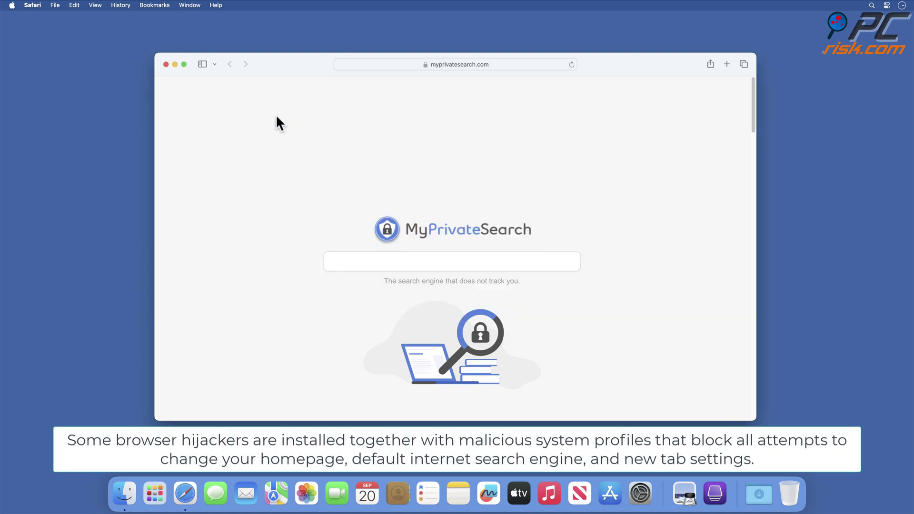
Step: Close Safari and open the Profiles list under System Settings' Privacy & Security
click(166, 65)
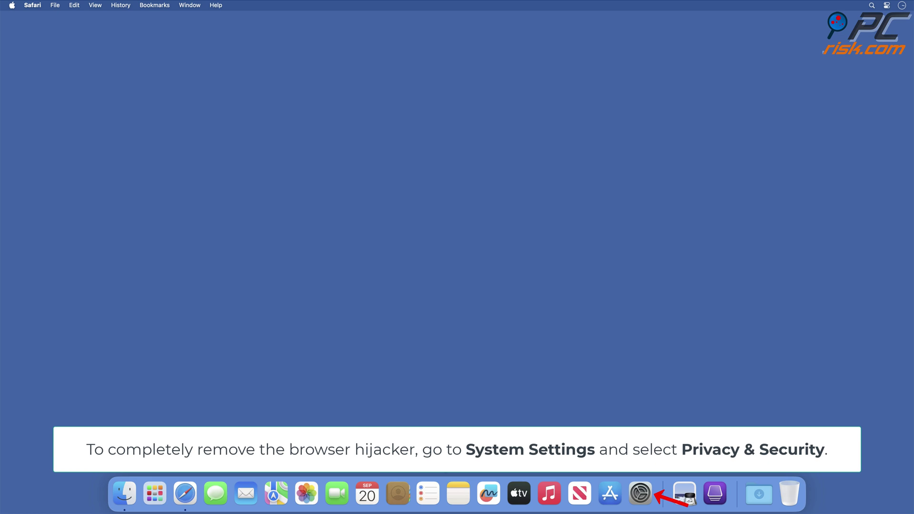
click(641, 494)
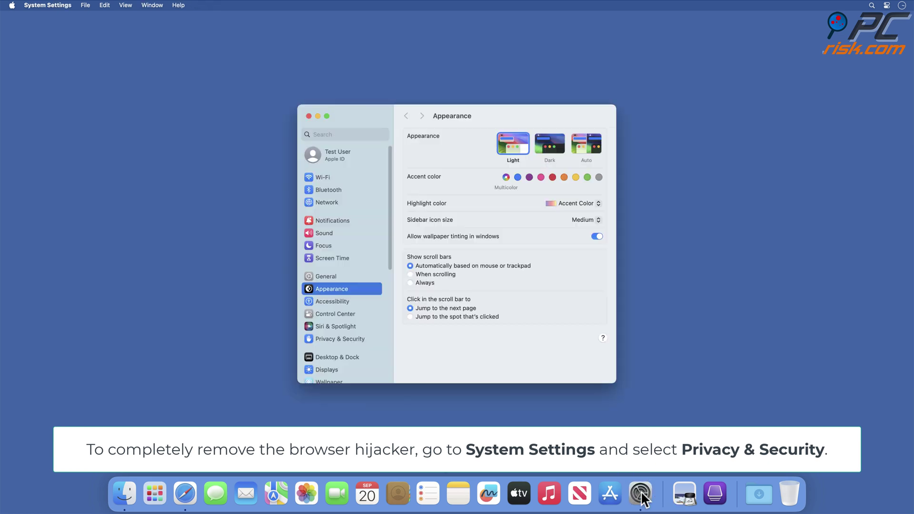
click(338, 340)
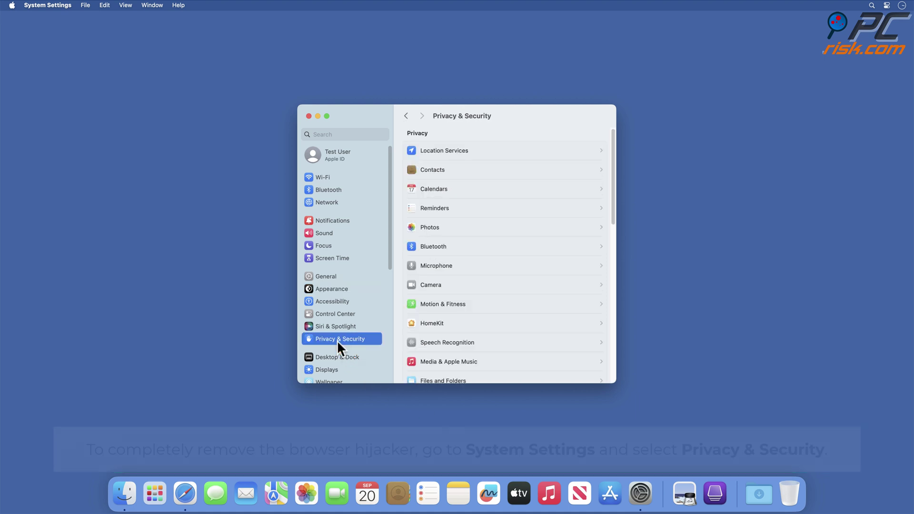
scroll(524, 263, down, 10)
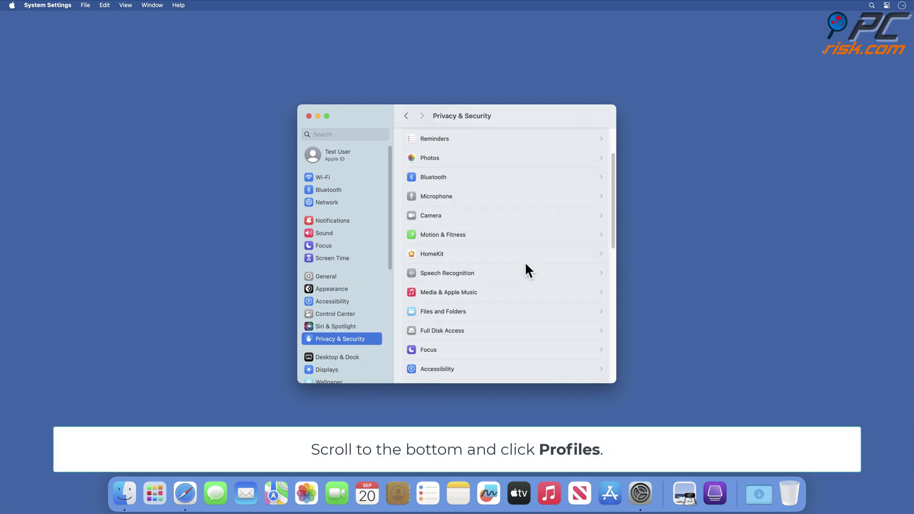
scroll(526, 264, down, 5)
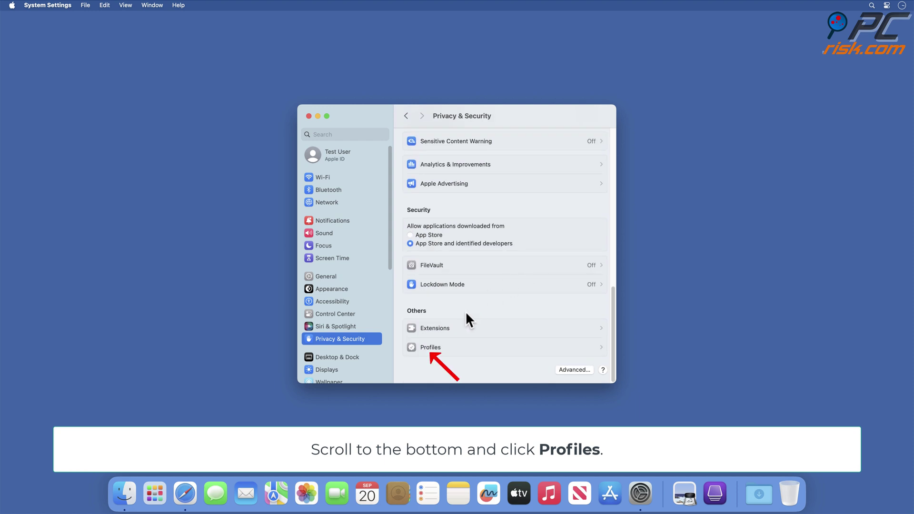
click(431, 350)
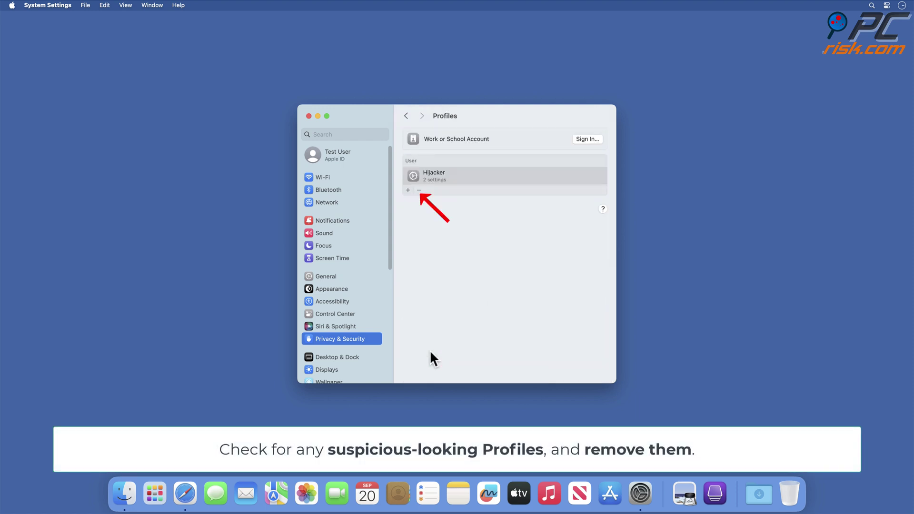
Step: Remove the Hijacker profile, leaving no profiles installed, and close System Settings
click(419, 190)
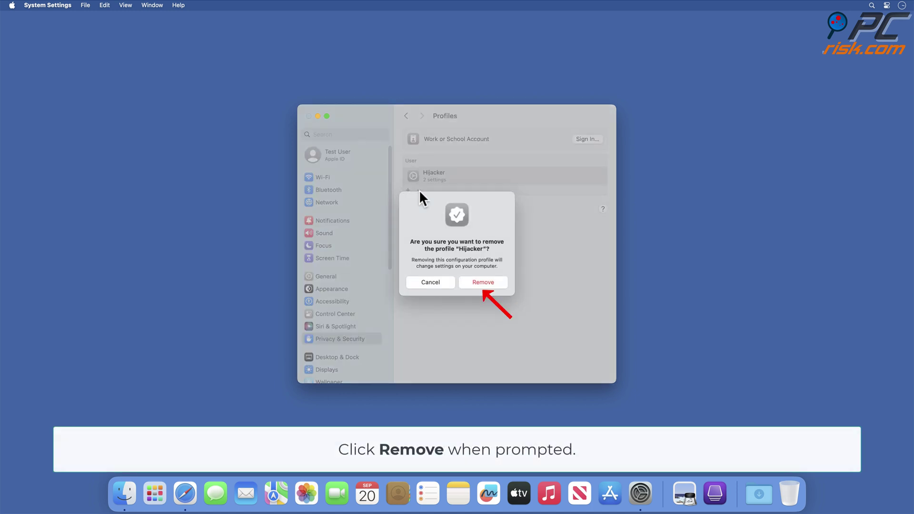
click(482, 285)
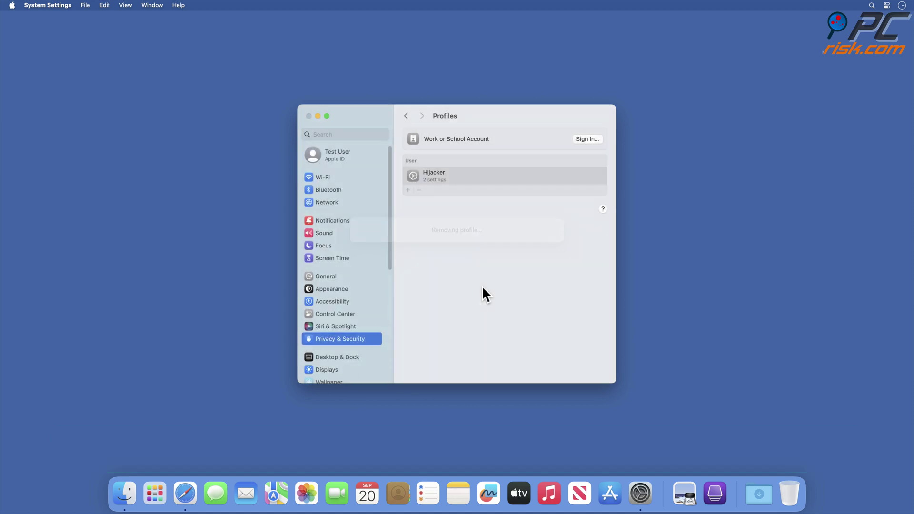
click(308, 116)
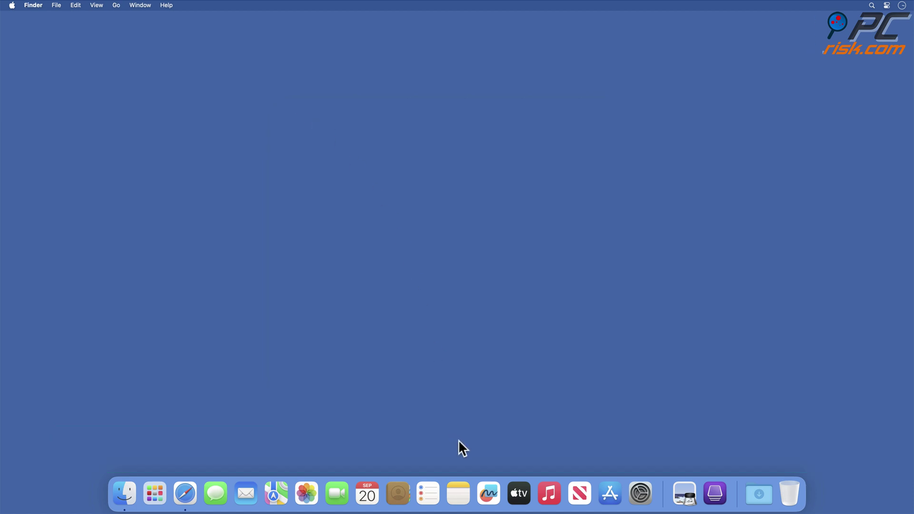